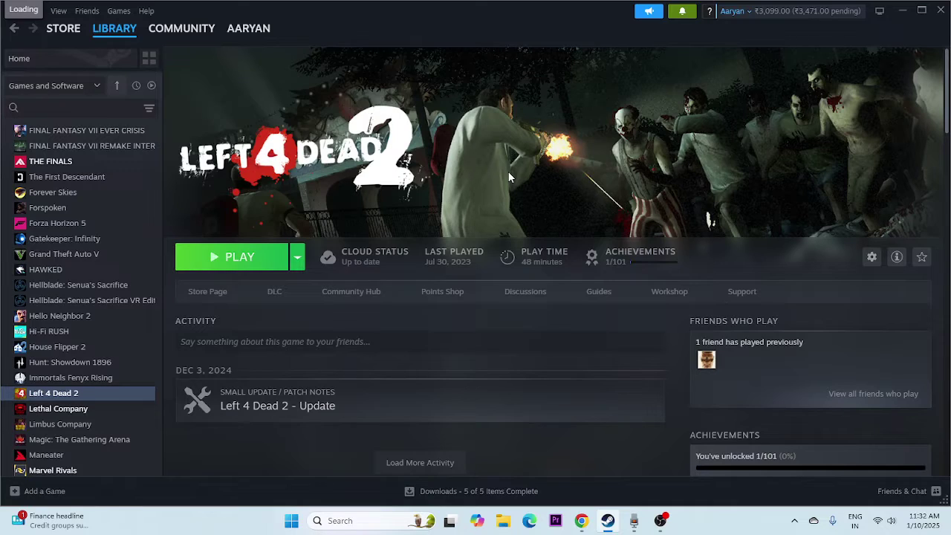
View the computer's power options, including Restart, and dismiss them without choosing one
{"action": "left_click", "coordinate": [292, 522]}
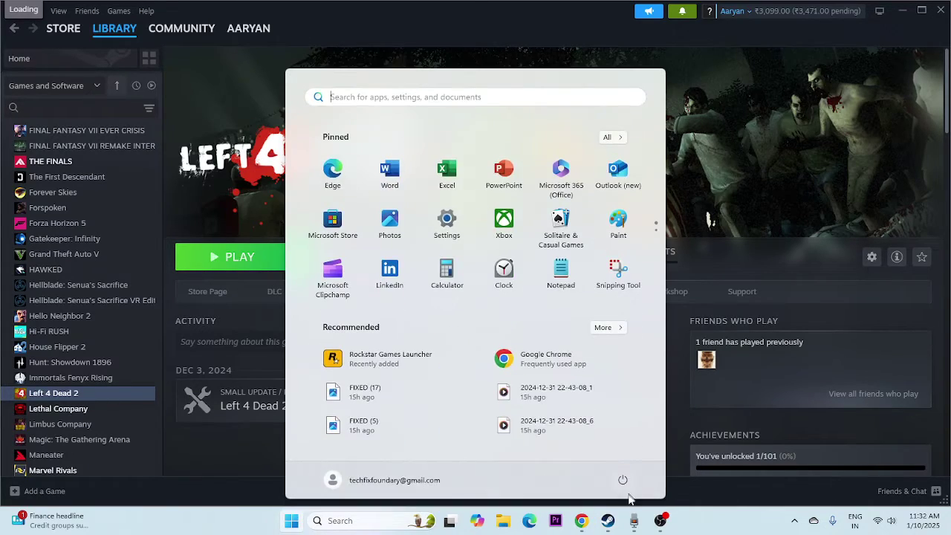
{"action": "left_click", "coordinate": [623, 482]}
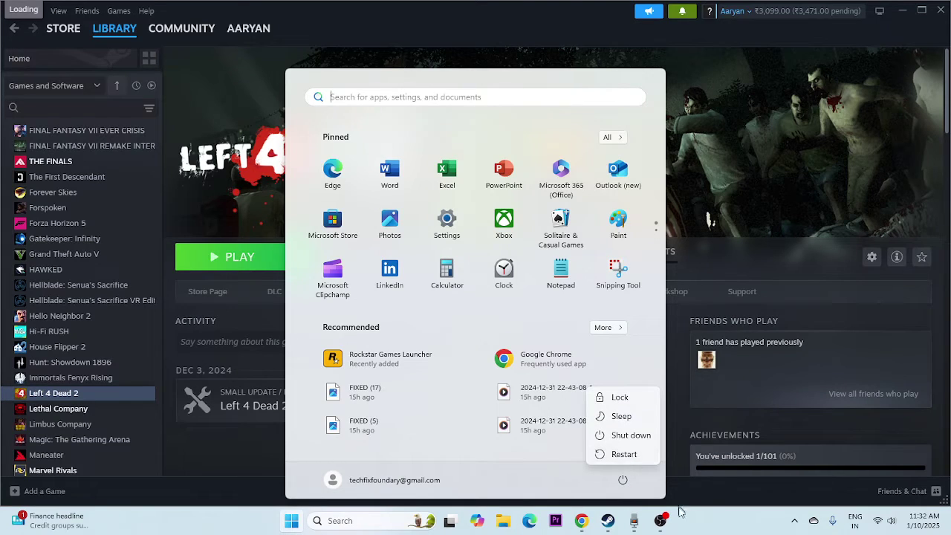
{"action": "left_click", "coordinate": [685, 520]}
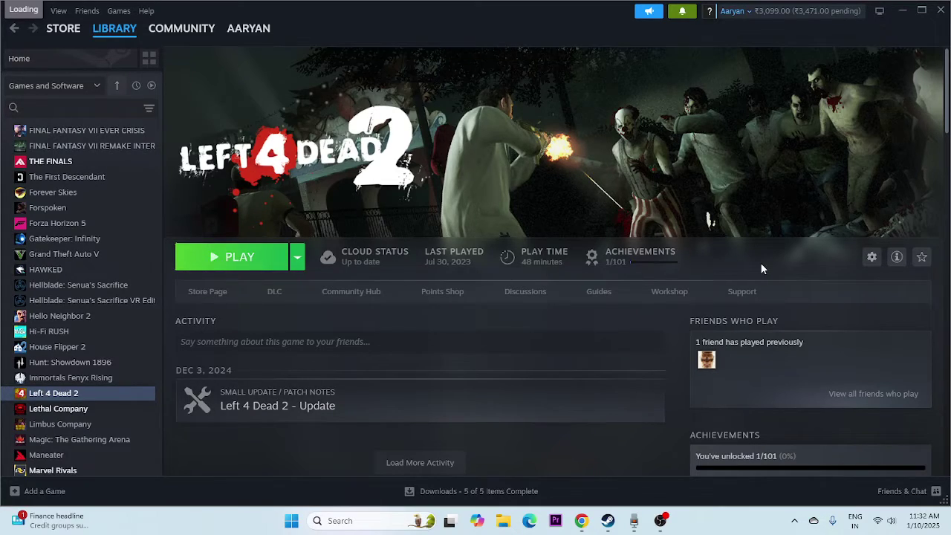
View the Installed Files properties of Left 4 Dead 2, where file integrity can be verified, and close them
{"action": "right_click", "coordinate": [48, 395]}
{"action": "left_click", "coordinate": [66, 484]}
{"action": "left_click", "coordinate": [280, 181]}
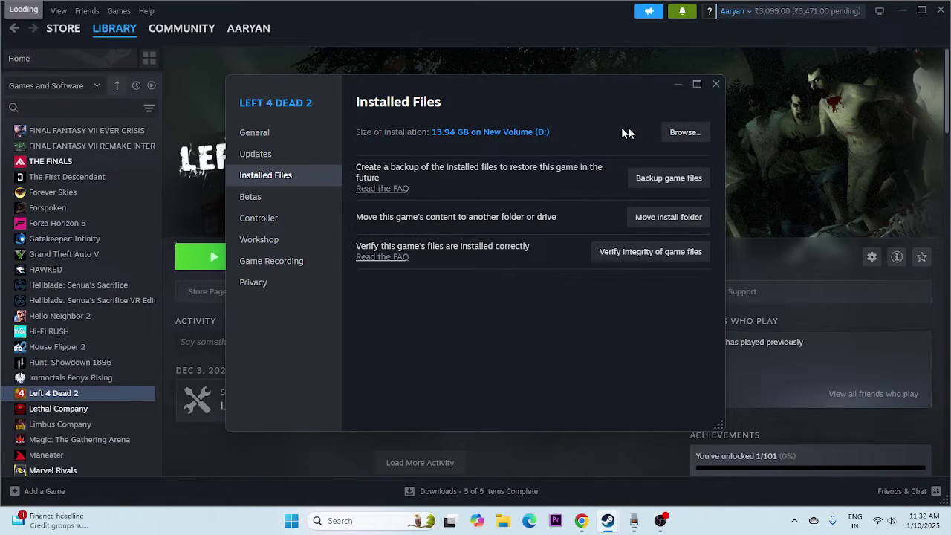
{"action": "left_click", "coordinate": [716, 84]}
Minimize Steam and open the Left 4 Dead 2 folder in File Explorer at D:\SteamLibrary\steamapps\common
{"action": "left_click", "coordinate": [901, 10]}
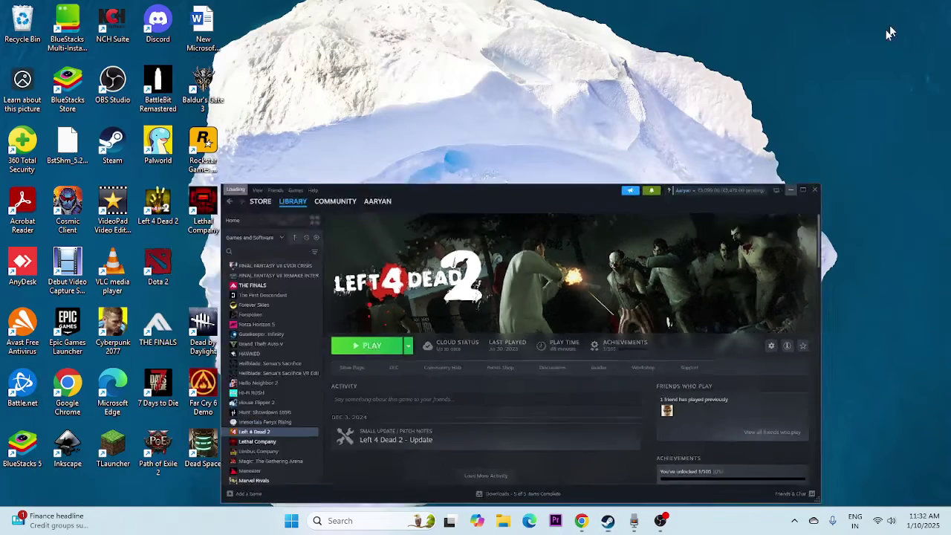
{"action": "left_click", "coordinate": [503, 520]}
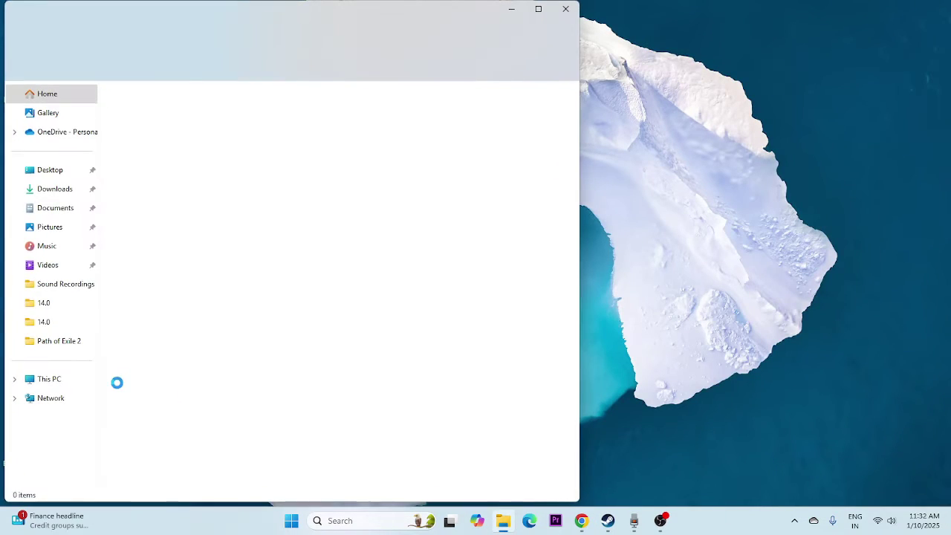
{"action": "left_click", "coordinate": [65, 382]}
{"action": "double_click", "coordinate": [318, 123]}
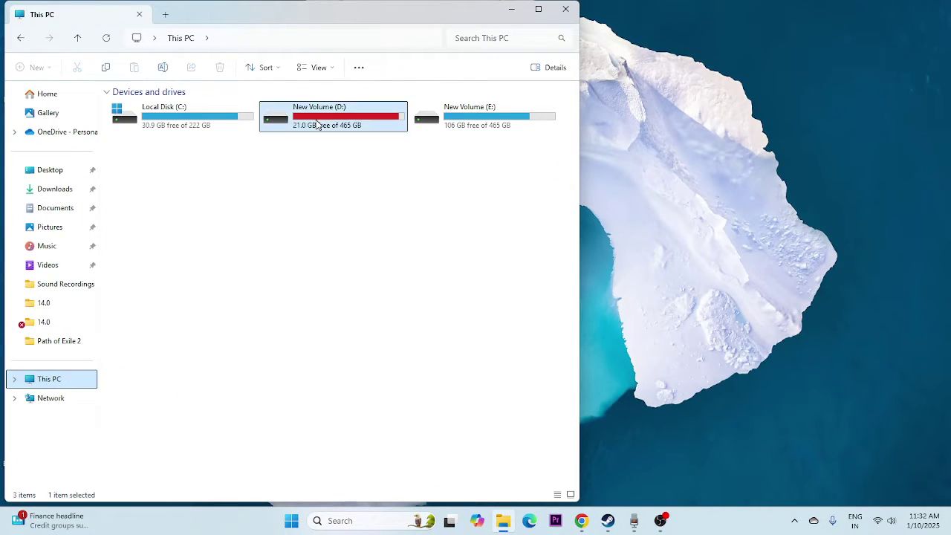
{"action": "double_click", "coordinate": [142, 154]}
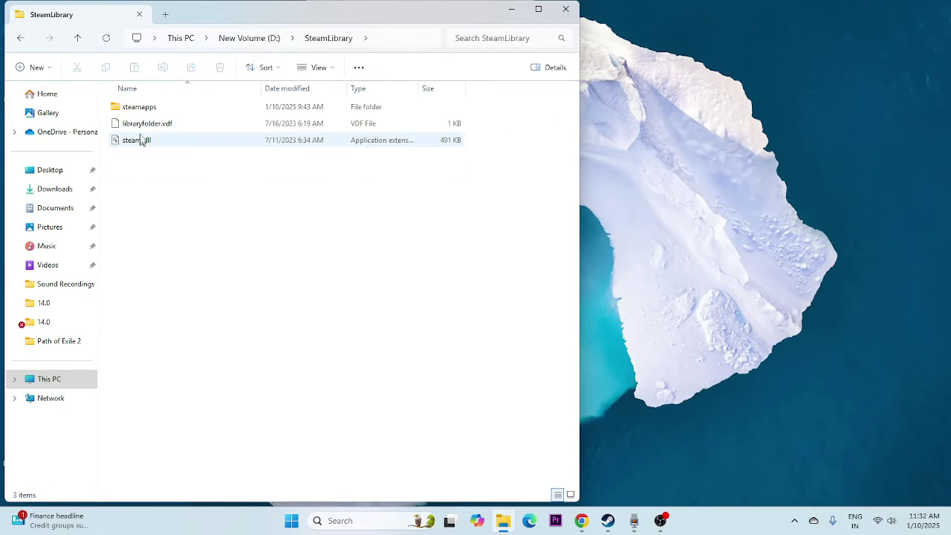
{"action": "left_click", "coordinate": [142, 109]}
{"action": "double_click", "coordinate": [142, 109]}
{"action": "double_click", "coordinate": [147, 108]}
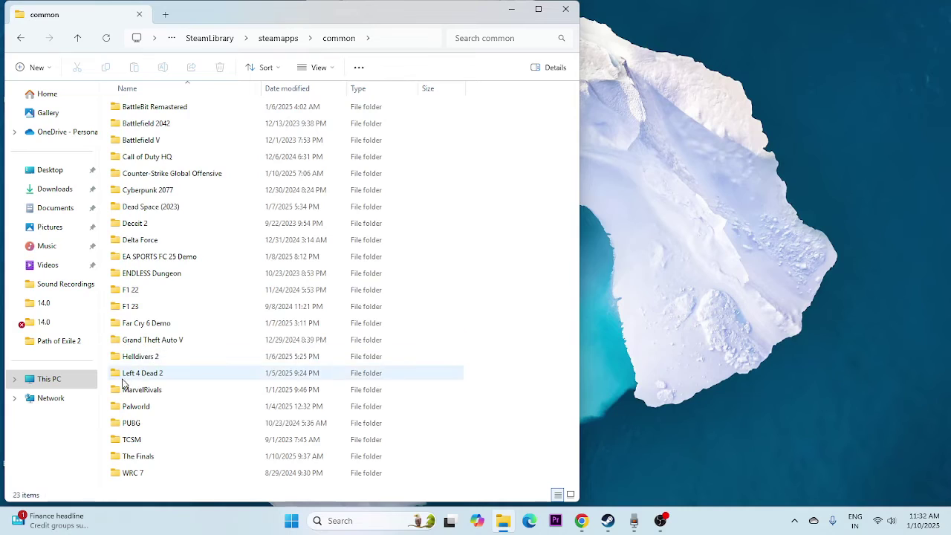
{"action": "double_click", "coordinate": [157, 377]}
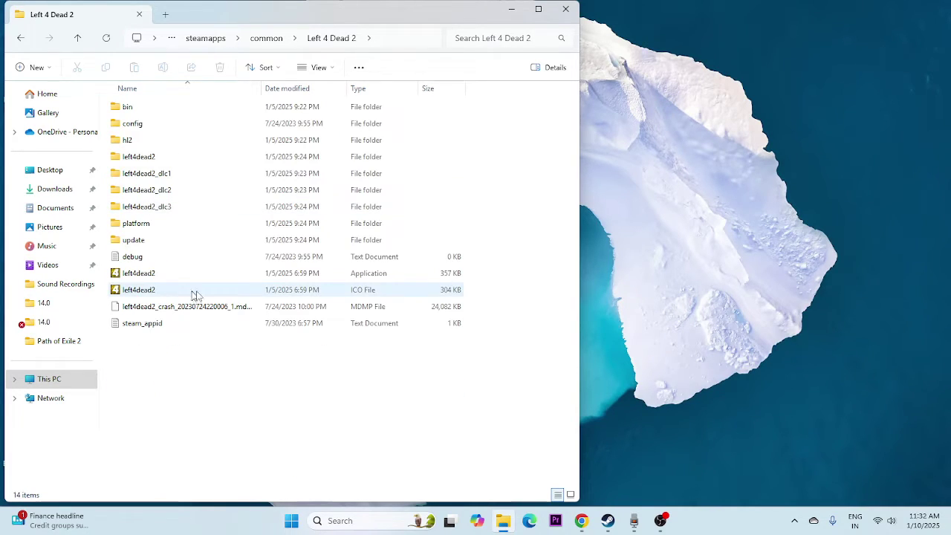
{"action": "left_click", "coordinate": [442, 296]}
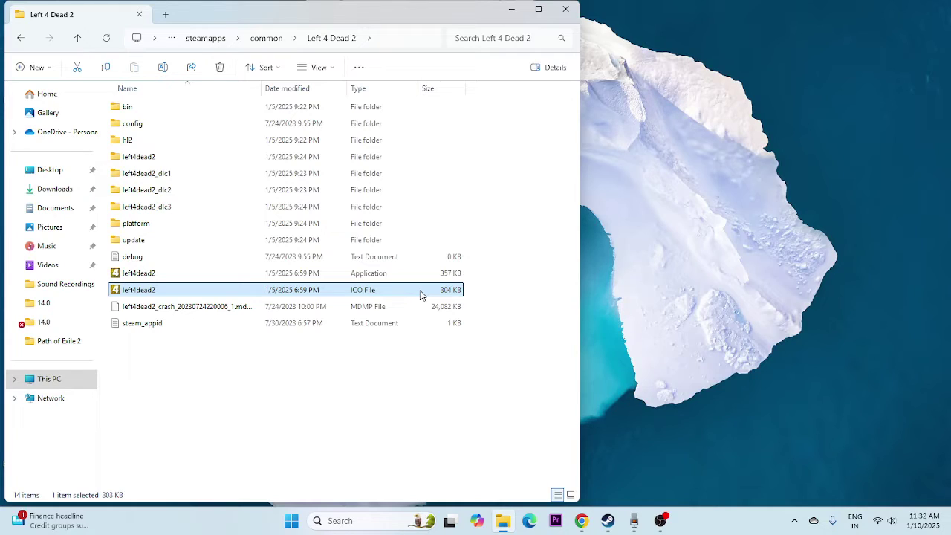
{"action": "left_click", "coordinate": [313, 403]}
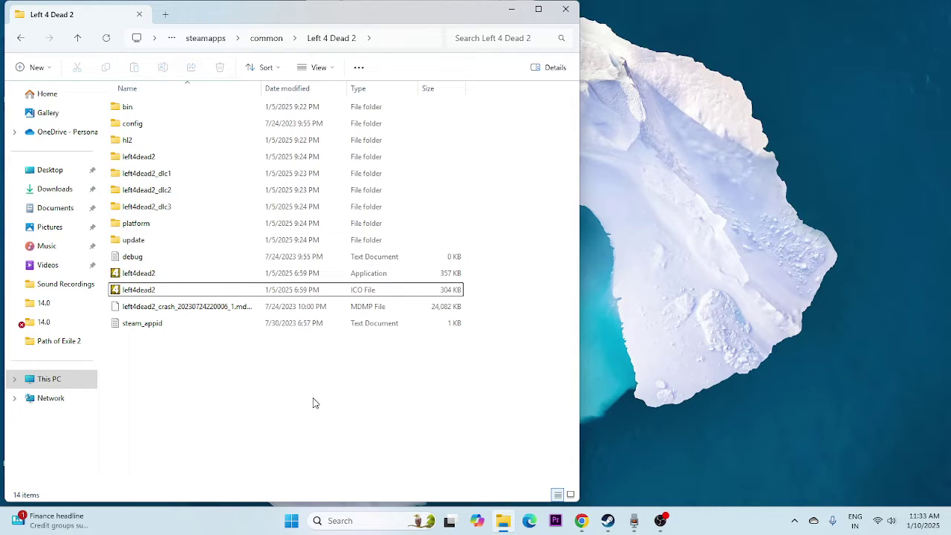
{"action": "left_click", "coordinate": [360, 296]}
{"action": "right_click", "coordinate": [361, 293]}
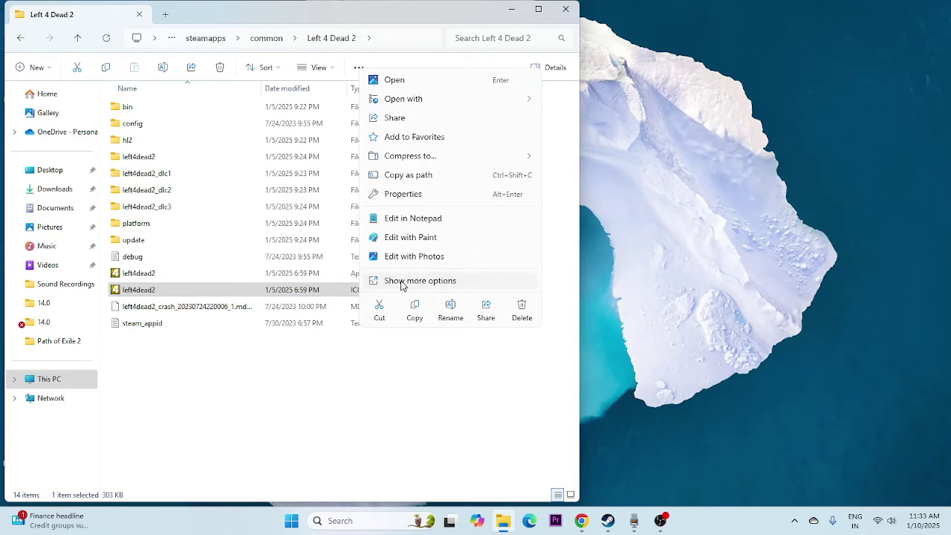
{"action": "left_click", "coordinate": [402, 283]}
{"action": "left_click", "coordinate": [410, 497]}
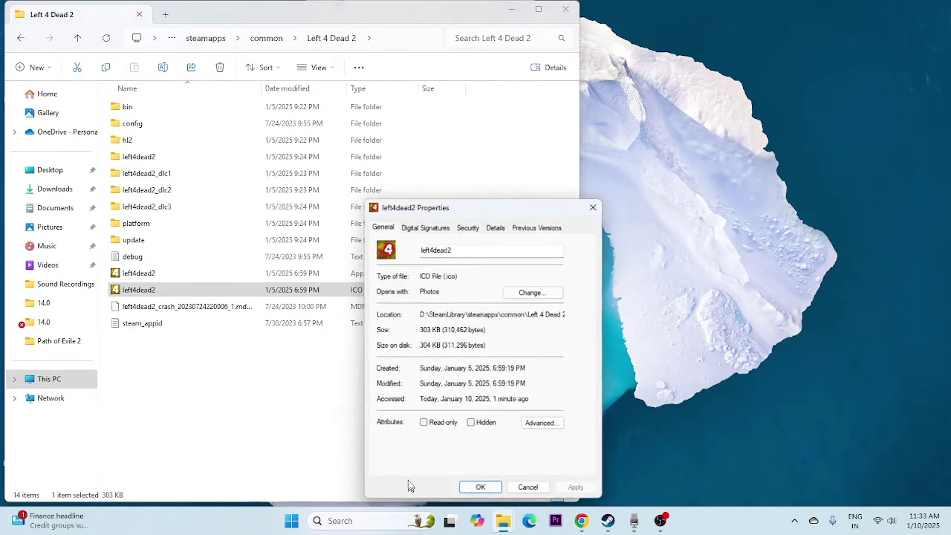
{"action": "left_click", "coordinate": [594, 207]}
{"action": "right_click", "coordinate": [348, 295]}
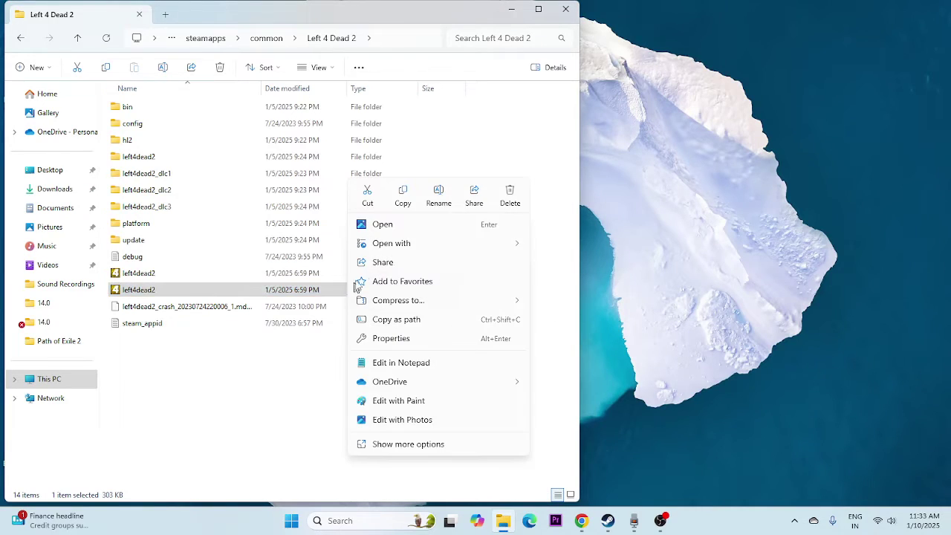
Enable compatibility mode for the left4dead2 application file, set it to Windows 7 and apply it
{"action": "left_click", "coordinate": [356, 276]}
{"action": "right_click", "coordinate": [357, 277]}
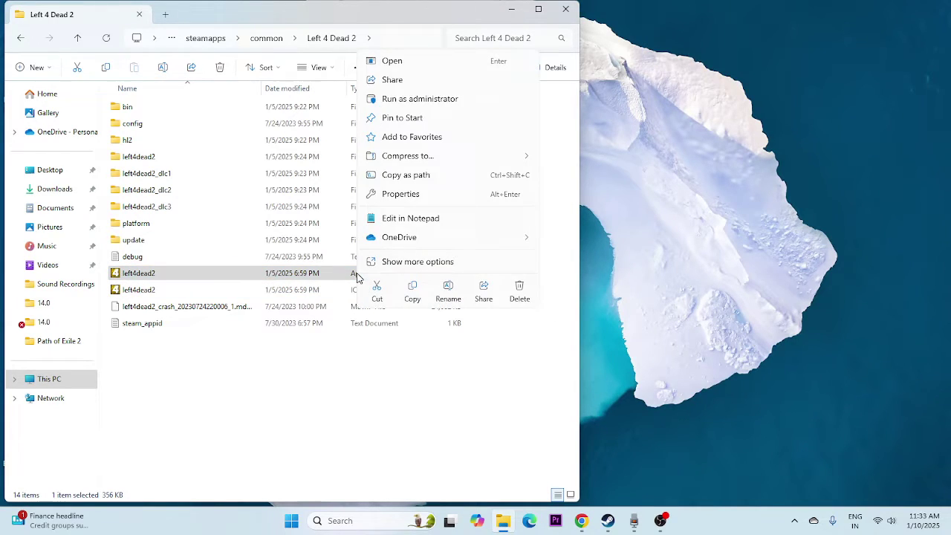
{"action": "left_click", "coordinate": [402, 264]}
{"action": "left_click", "coordinate": [392, 496]}
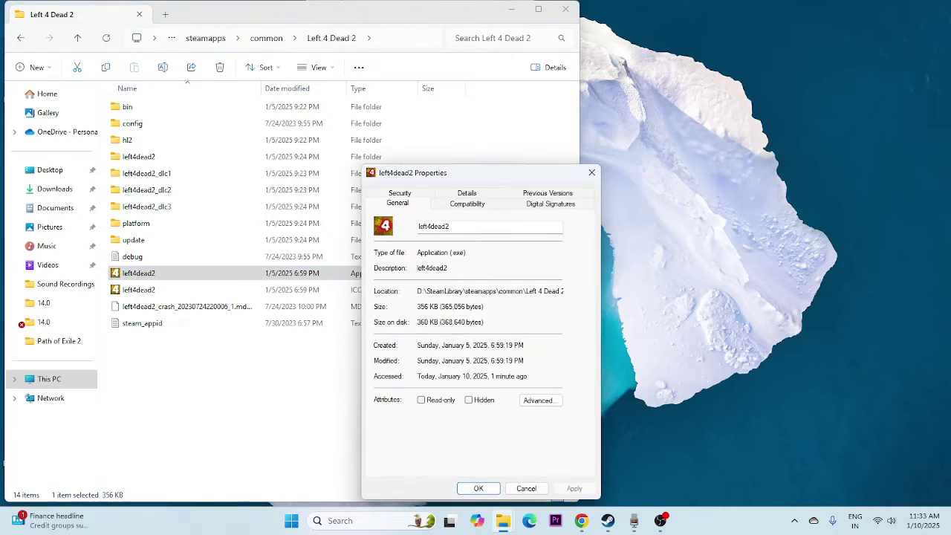
{"action": "left_click", "coordinate": [467, 205]}
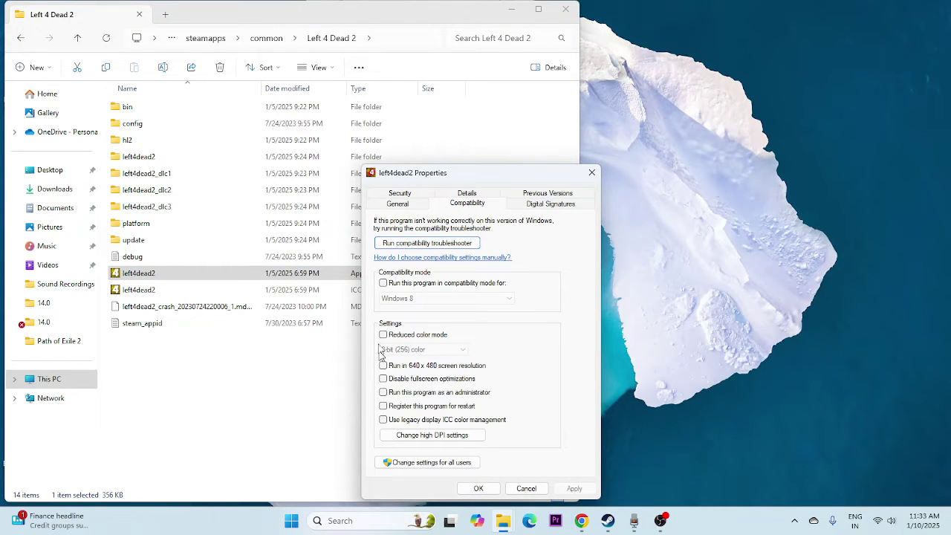
{"action": "left_click", "coordinate": [384, 284]}
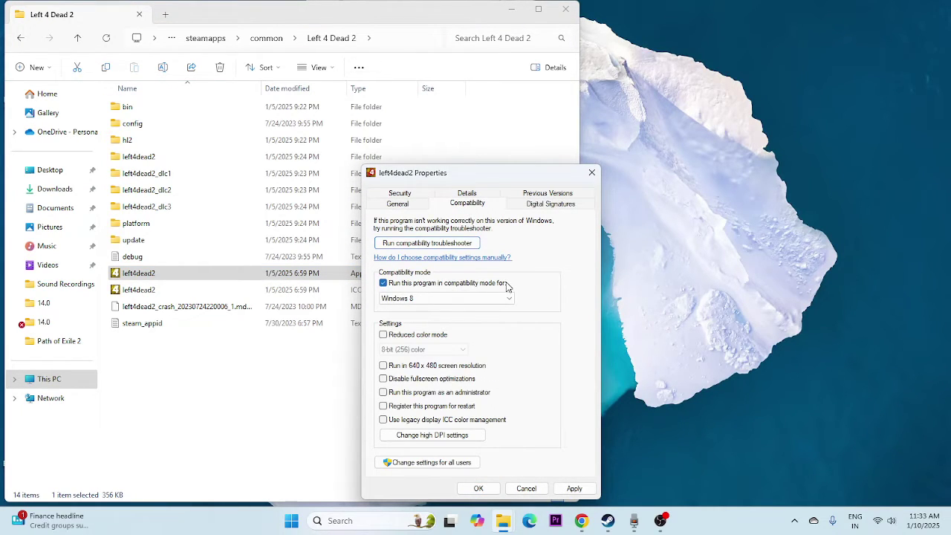
{"action": "left_click", "coordinate": [442, 299]}
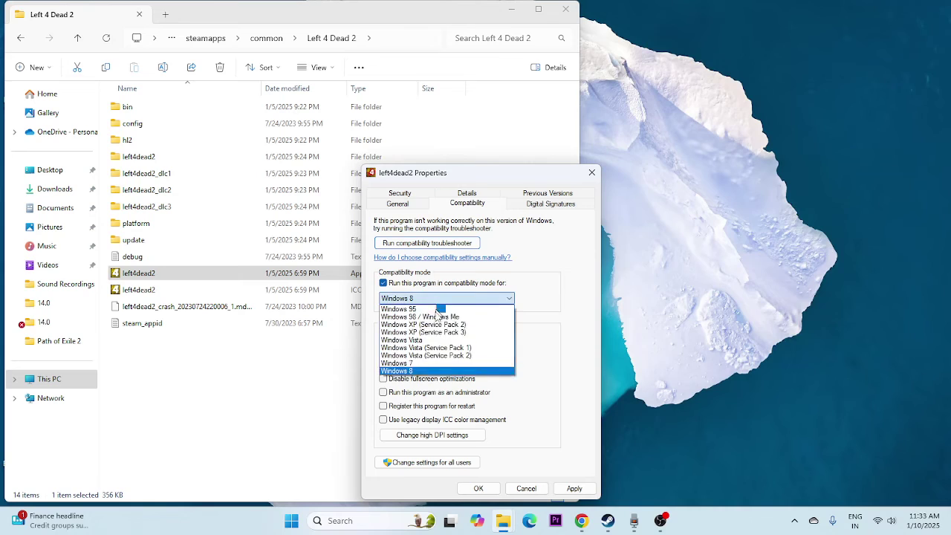
{"action": "left_click", "coordinate": [407, 364]}
{"action": "left_click", "coordinate": [574, 488]}
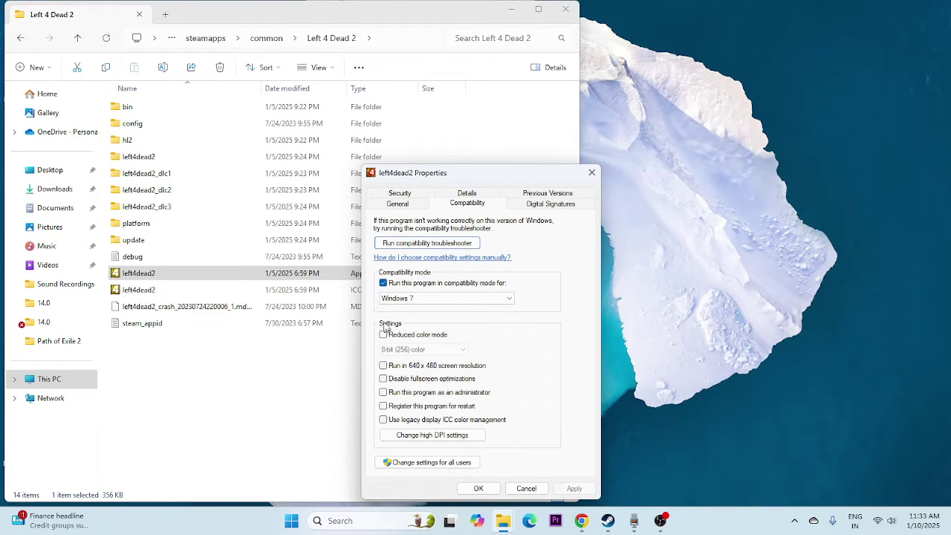
Switch the left4dead2 application's compatibility mode to Windows 8 and confirm its properties
{"action": "left_click", "coordinate": [406, 300]}
{"action": "left_click", "coordinate": [417, 373]}
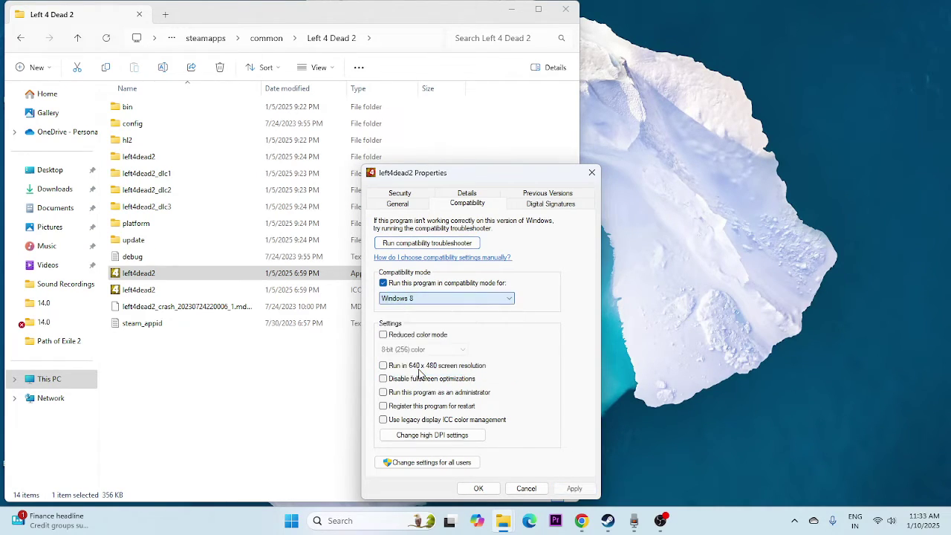
{"action": "left_click", "coordinate": [479, 487]}
Set the left4dead2 application to always run as an administrator, apply the setting and close the folder window
{"action": "right_click", "coordinate": [325, 275]}
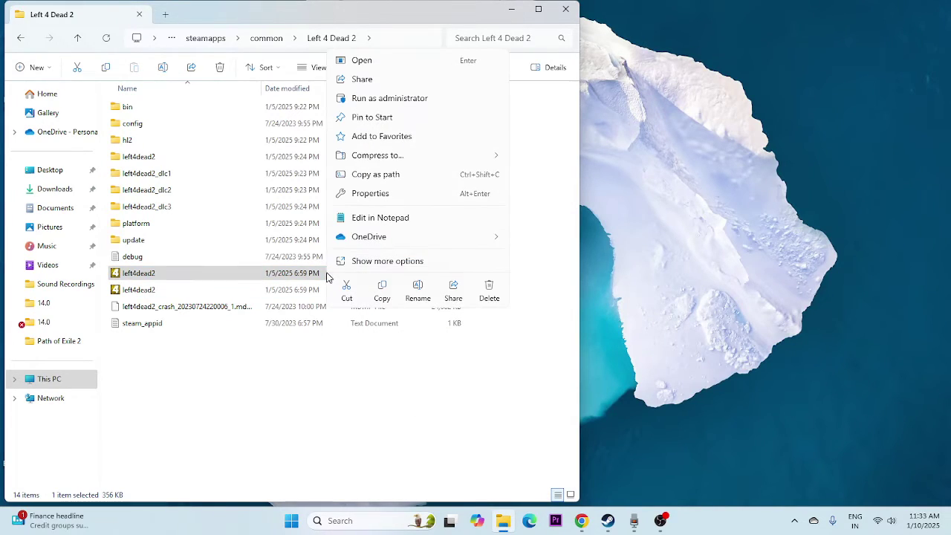
{"action": "left_click", "coordinate": [369, 261]}
{"action": "left_click", "coordinate": [391, 494]}
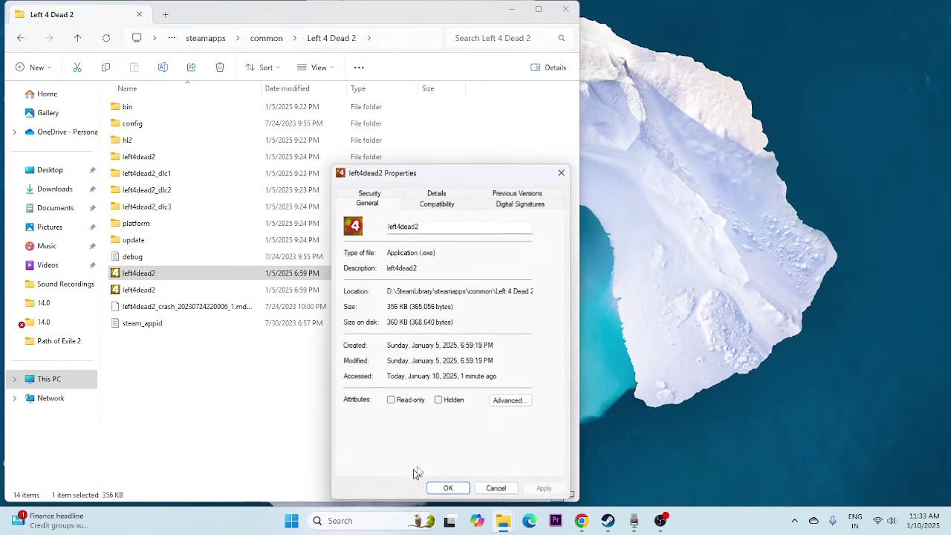
{"action": "left_click", "coordinate": [437, 203]}
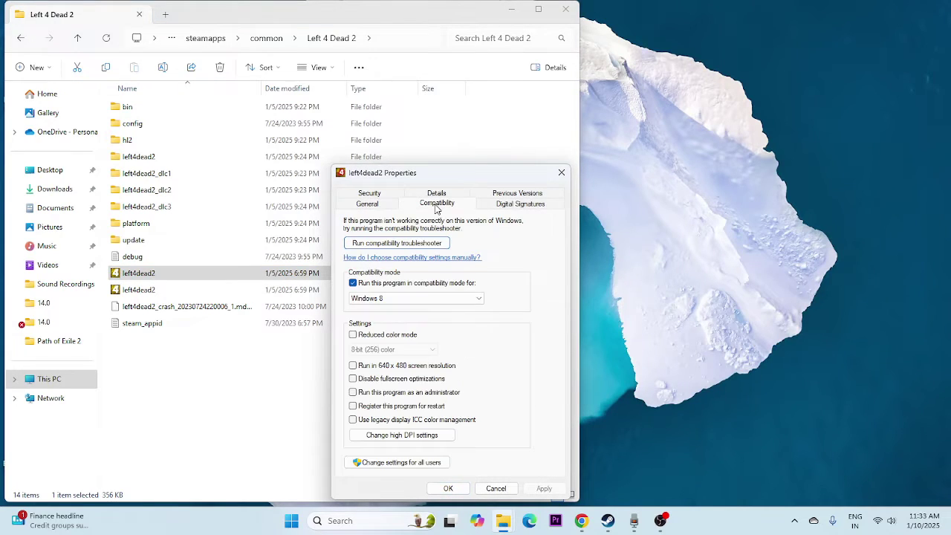
{"action": "left_click", "coordinate": [353, 393]}
{"action": "left_click", "coordinate": [544, 488]}
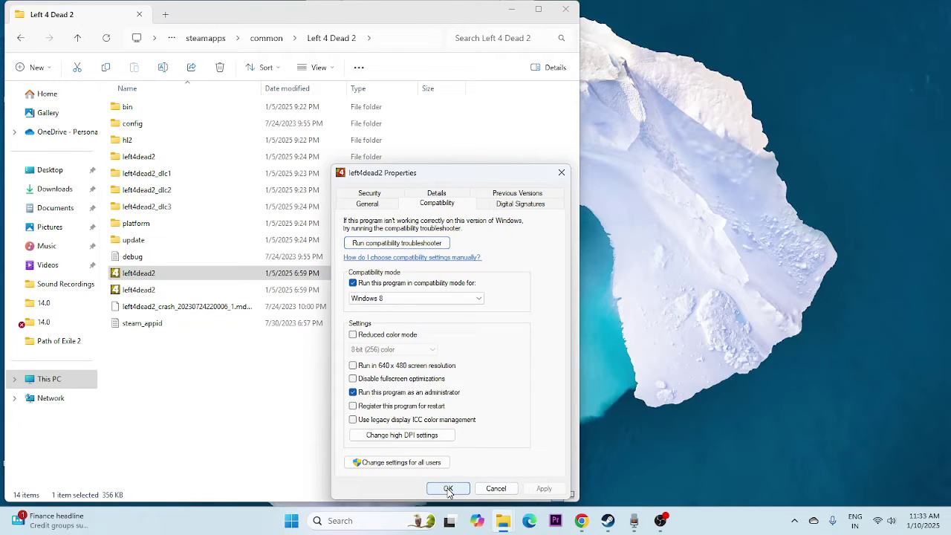
{"action": "left_click", "coordinate": [448, 489]}
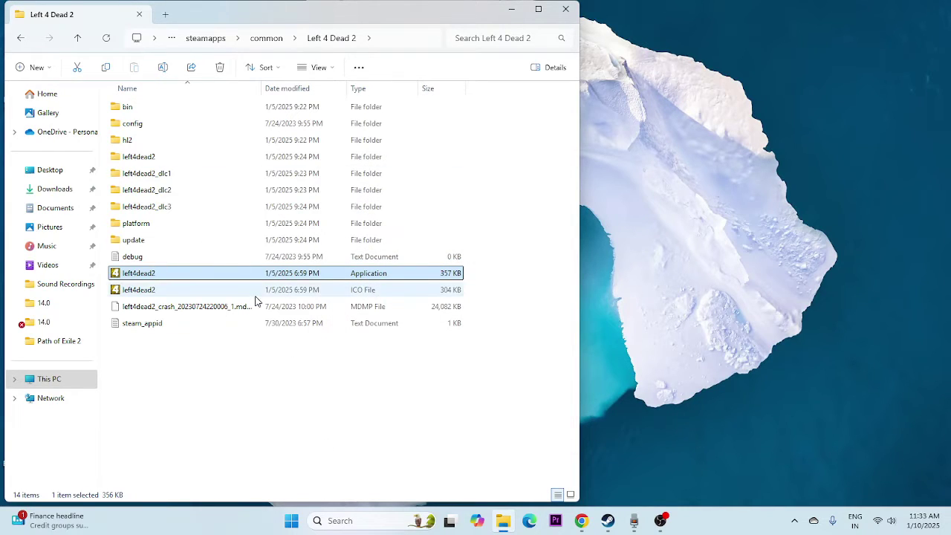
{"action": "left_click", "coordinate": [565, 9]}
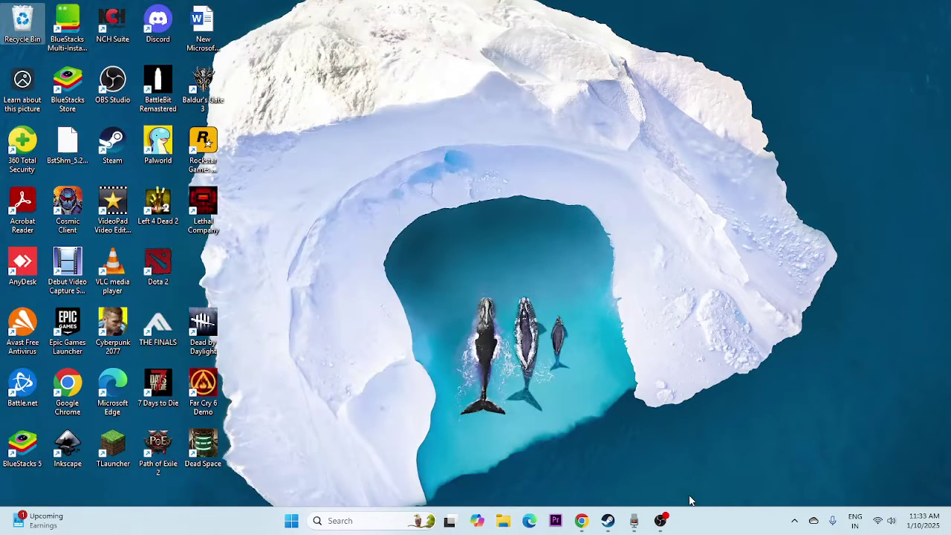
Bring Steam back up and check the My Games folder in Documents for a Left 4 Dead 2 folder
{"action": "left_click", "coordinate": [608, 520]}
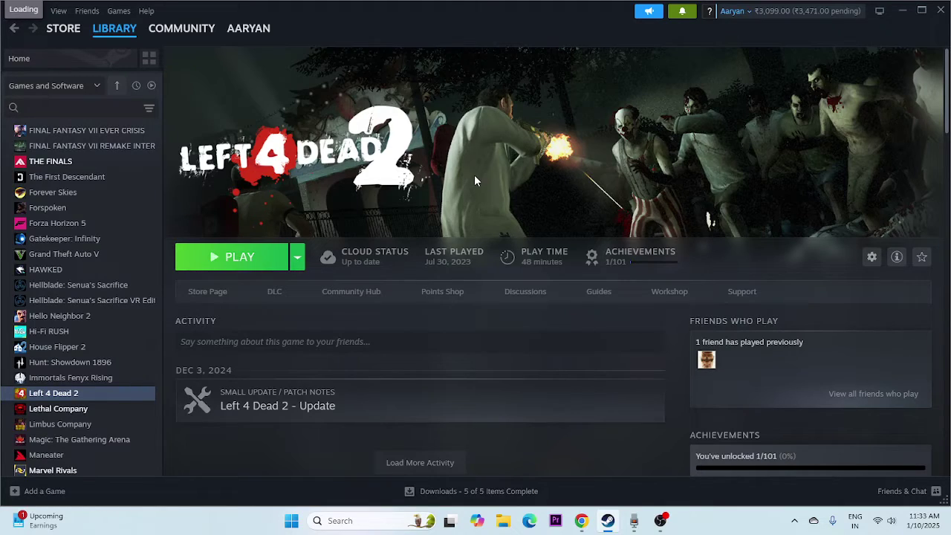
{"action": "left_click", "coordinate": [503, 520]}
{"action": "left_click", "coordinate": [63, 379]}
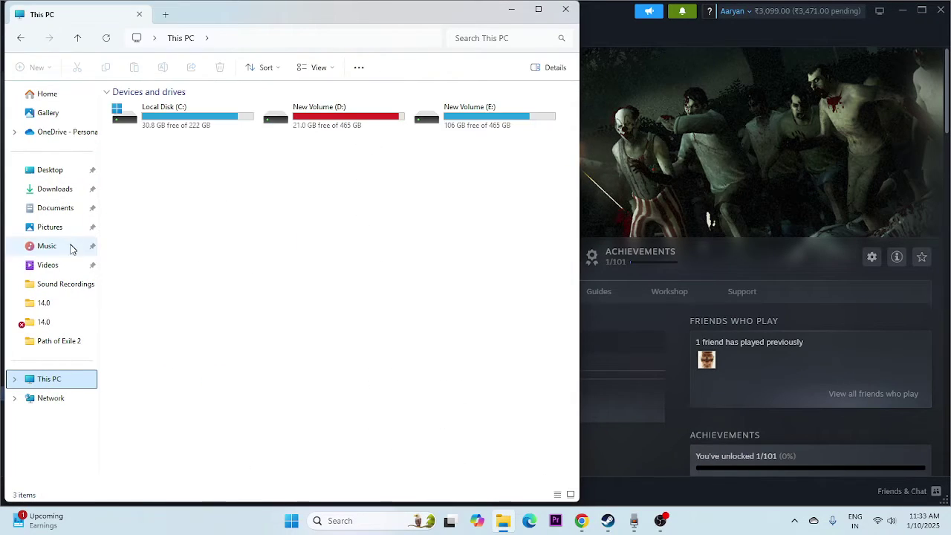
{"action": "left_click", "coordinate": [59, 208]}
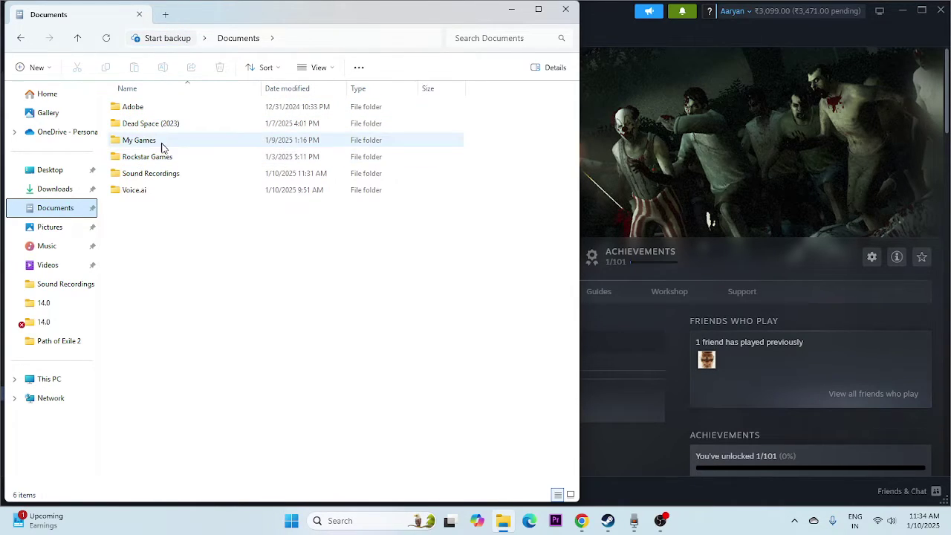
{"action": "left_click", "coordinate": [157, 144]}
{"action": "double_click", "coordinate": [157, 144]}
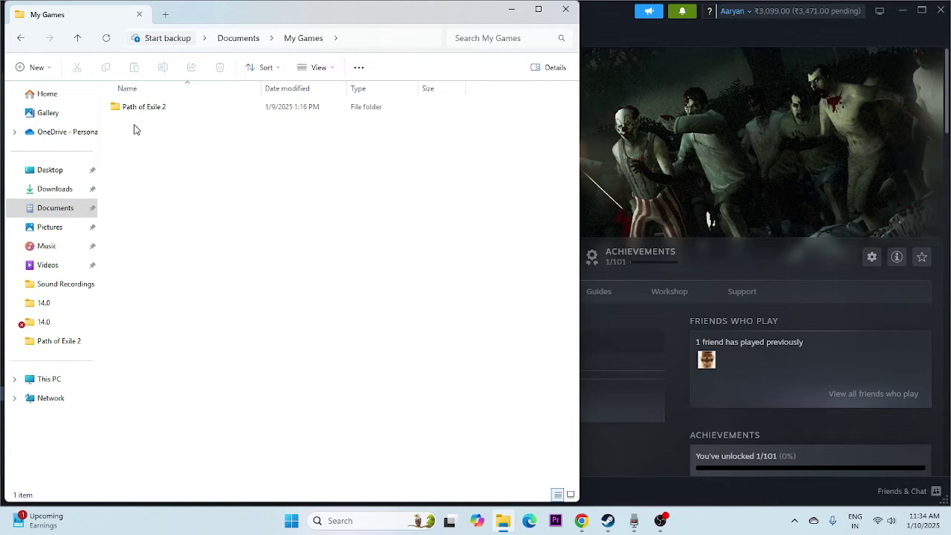
{"action": "left_click", "coordinate": [566, 8]}
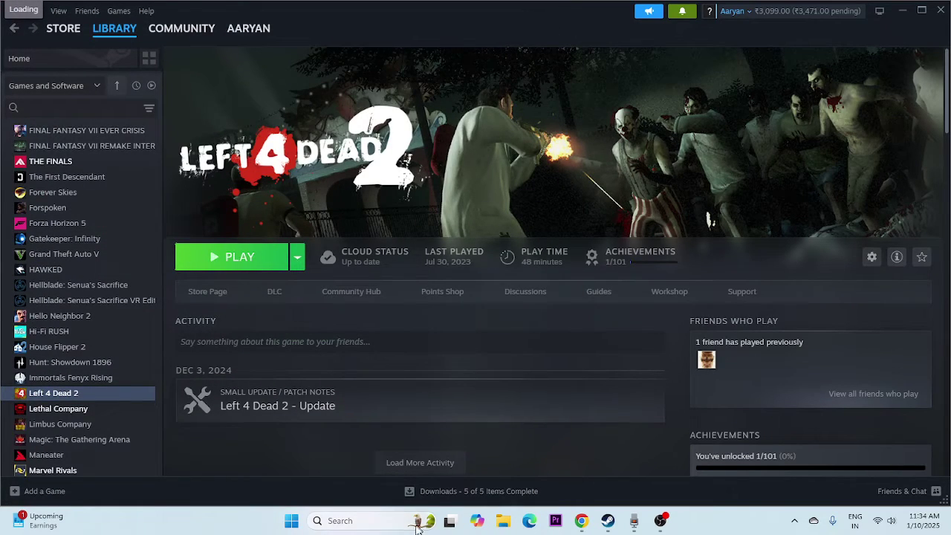
Search Windows for Control Panel and open it
{"action": "left_click", "coordinate": [361, 522]}
{"action": "type", "text": "dont"}
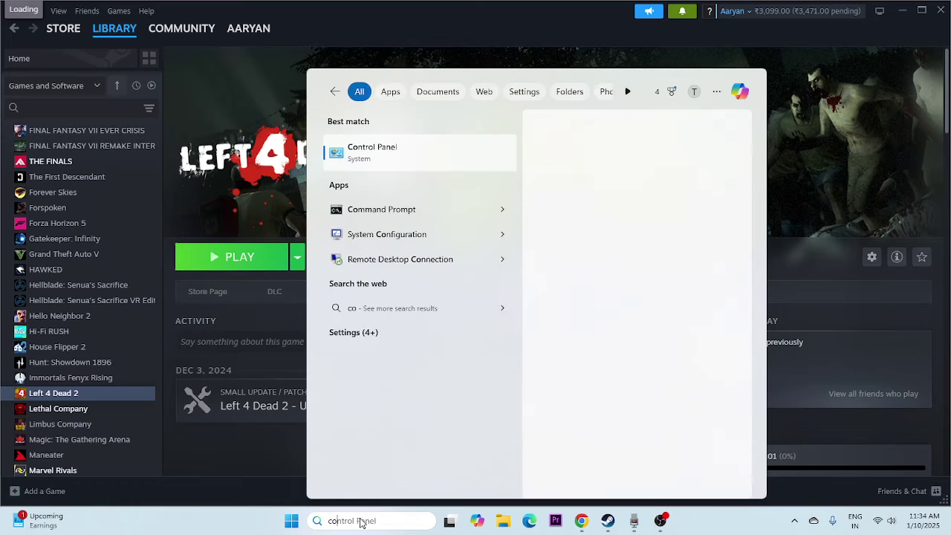
{"action": "left_click", "coordinate": [414, 166]}
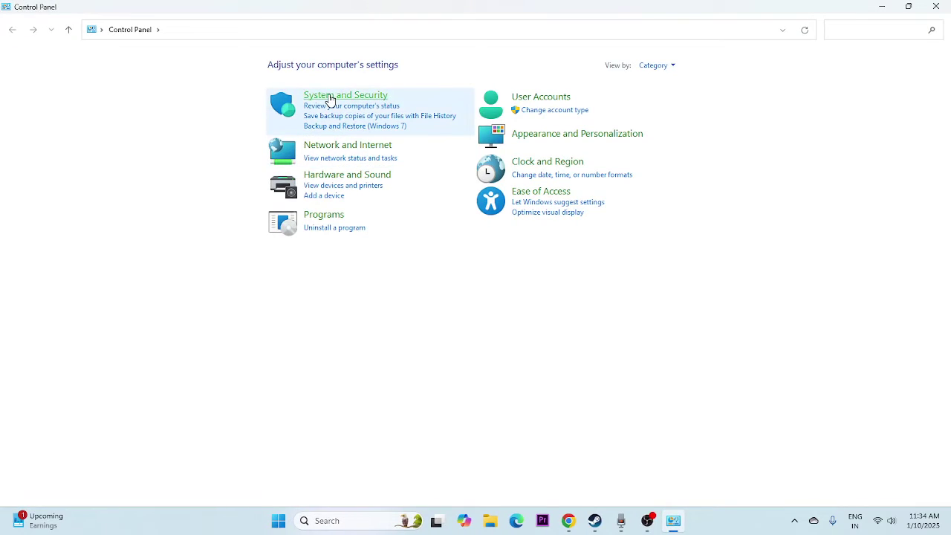
Open the Windows Defender Firewall's allowed apps list and find the Left 4 Dead 2 entry
{"action": "left_click", "coordinate": [330, 97]}
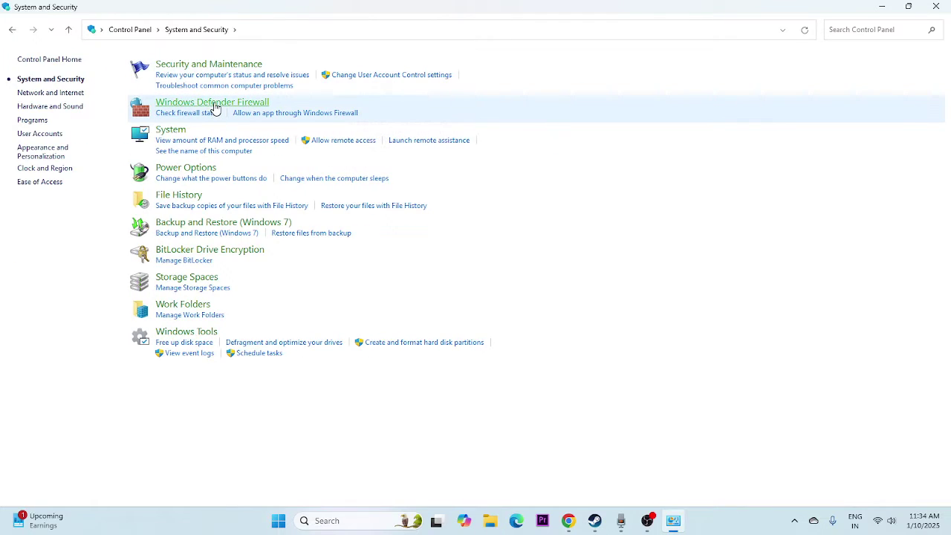
{"action": "left_click", "coordinate": [215, 108]}
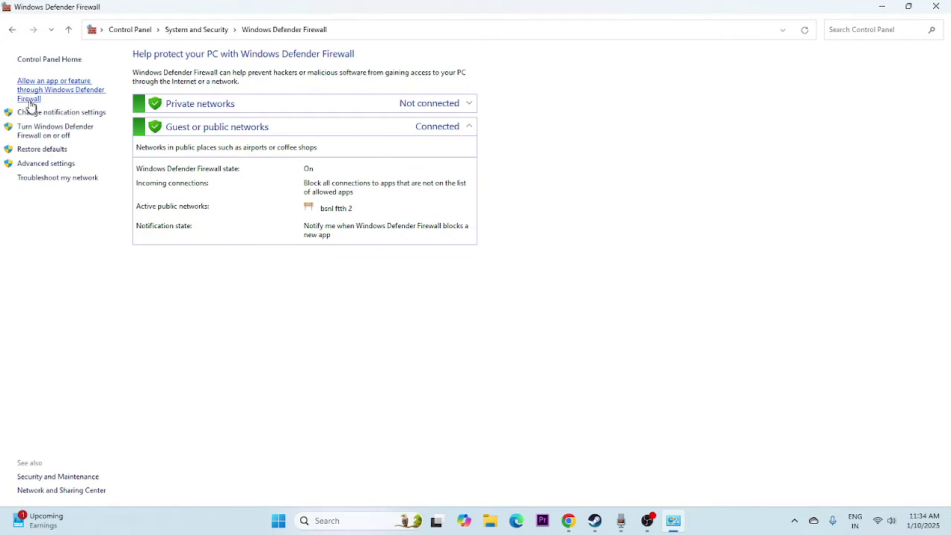
{"action": "left_click", "coordinate": [37, 92]}
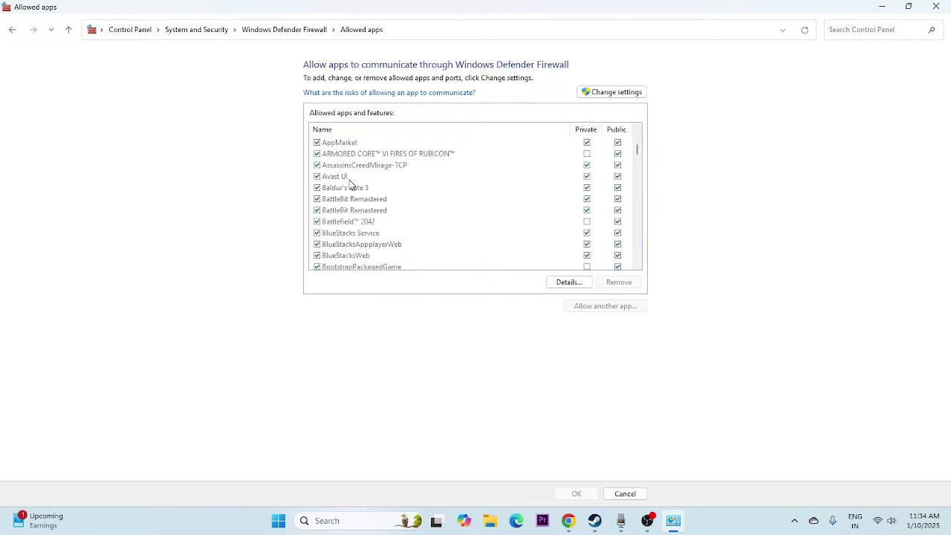
{"action": "scroll", "coordinate": [352, 184], "scroll_direction": "down", "scroll_amount": 15}
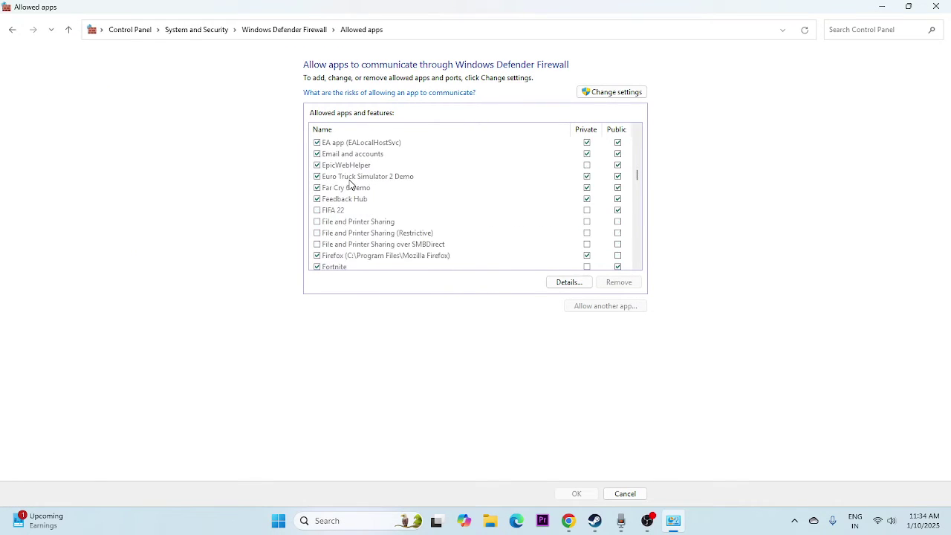
{"action": "scroll", "coordinate": [351, 184], "scroll_direction": "down", "scroll_amount": 15}
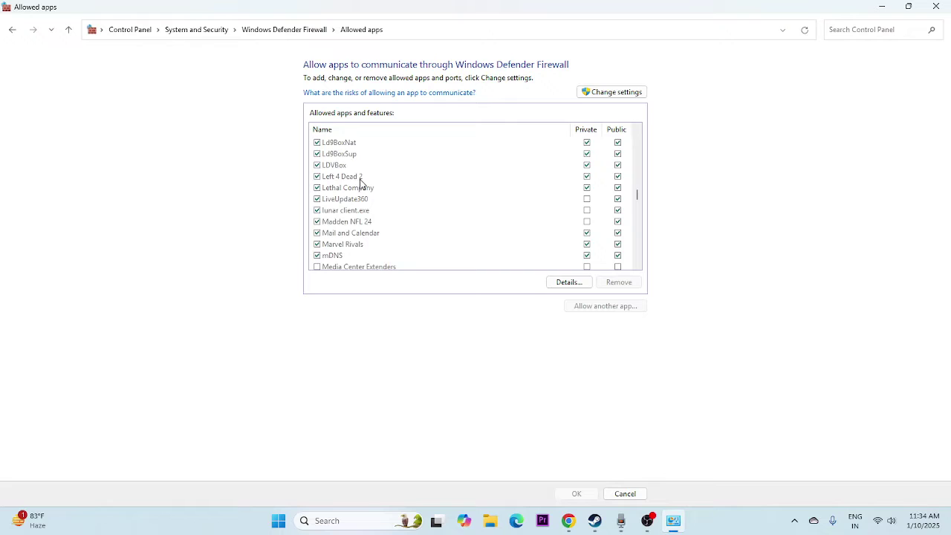
Unlock the allowed apps settings and choose the left4dead2 application from SteamLibrary\steamapps\common\Left 4 Dead 2 on drive D as another app to allow
{"action": "left_click", "coordinate": [616, 93]}
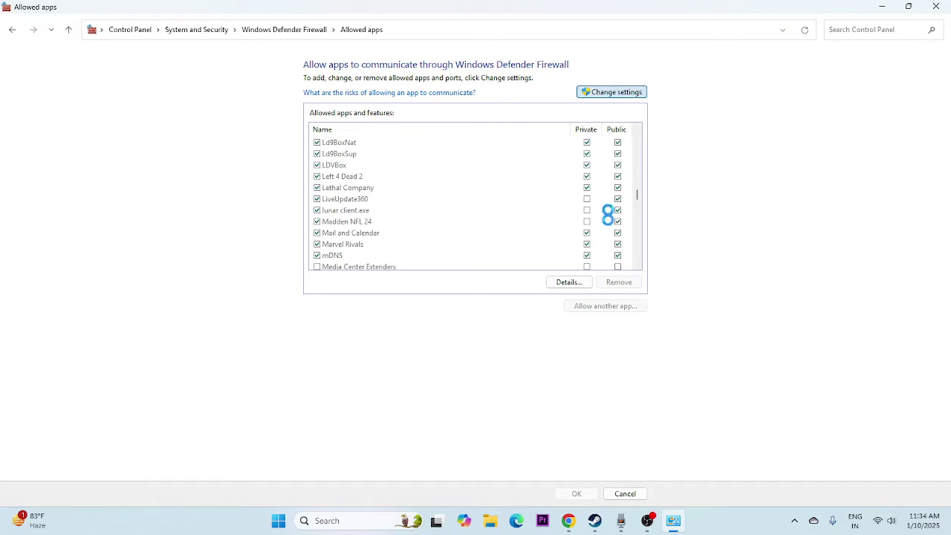
{"action": "left_click", "coordinate": [601, 307]}
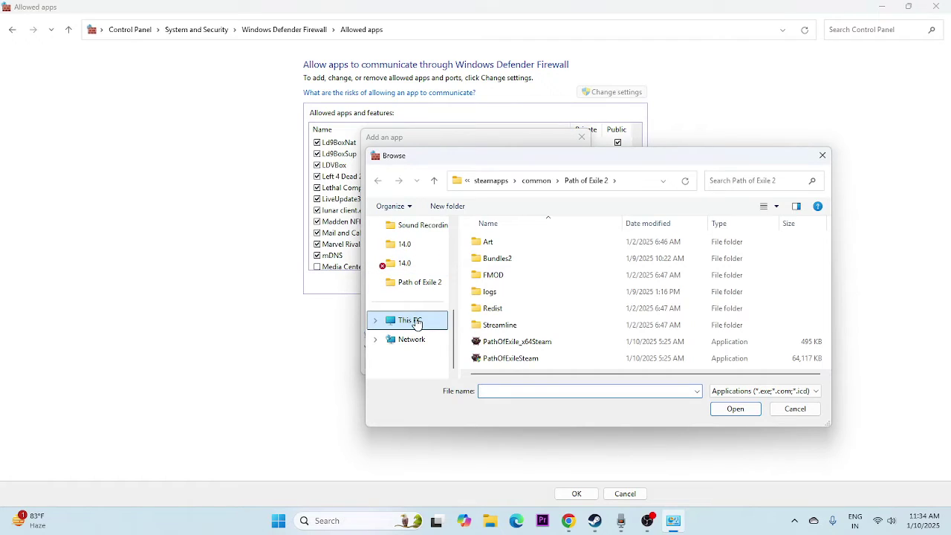
{"action": "left_click", "coordinate": [416, 322]}
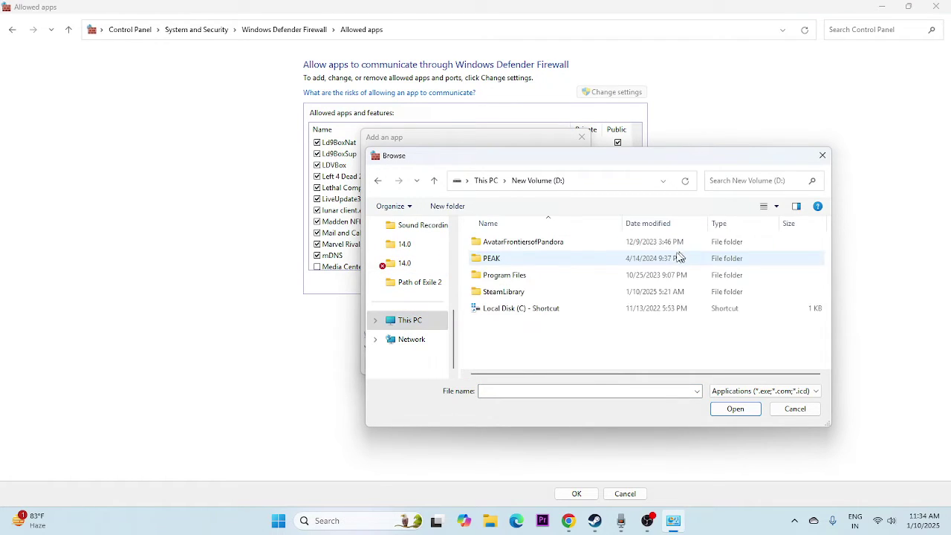
{"action": "double_click", "coordinate": [510, 291]}
{"action": "double_click", "coordinate": [510, 243]}
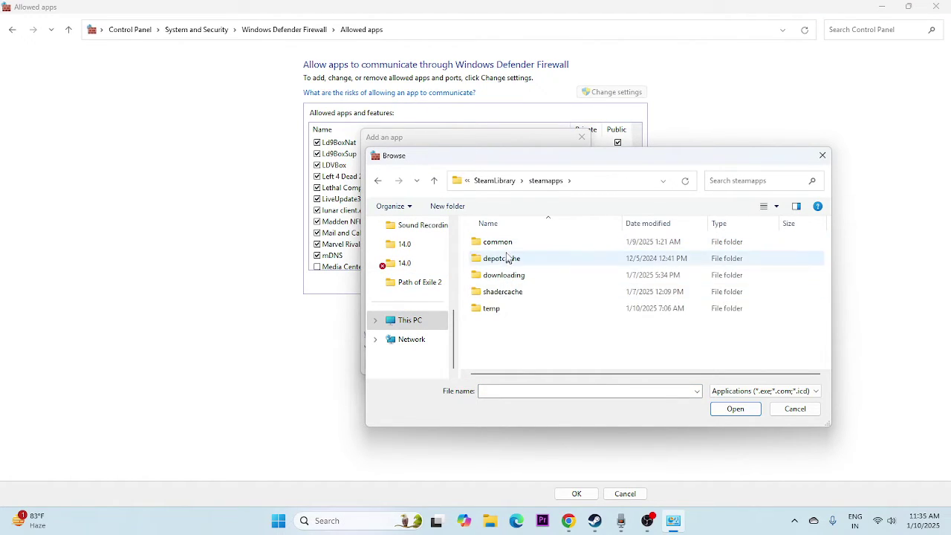
{"action": "double_click", "coordinate": [506, 244]}
{"action": "scroll", "coordinate": [529, 315], "scroll_direction": "down", "scroll_amount": 2}
{"action": "scroll", "coordinate": [526, 315], "scroll_direction": "down", "scroll_amount": 3}
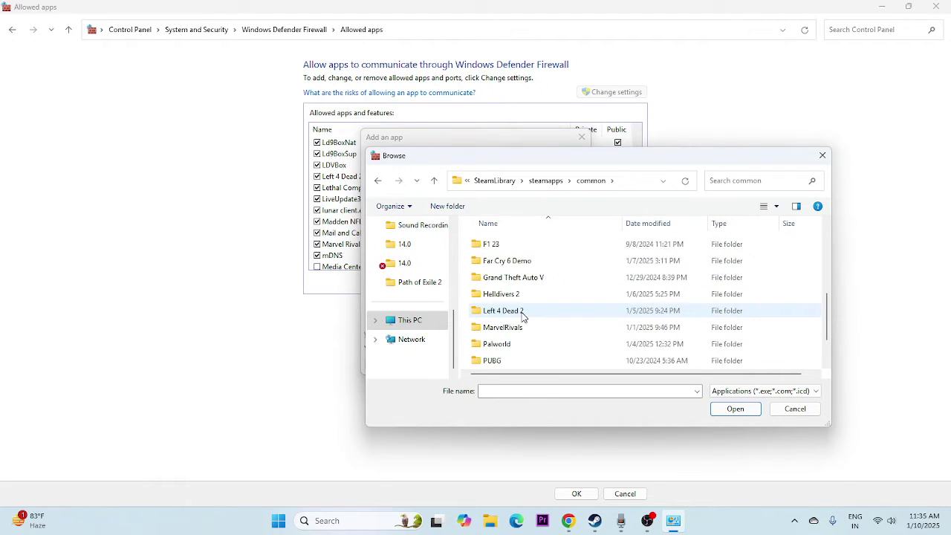
{"action": "double_click", "coordinate": [510, 263]}
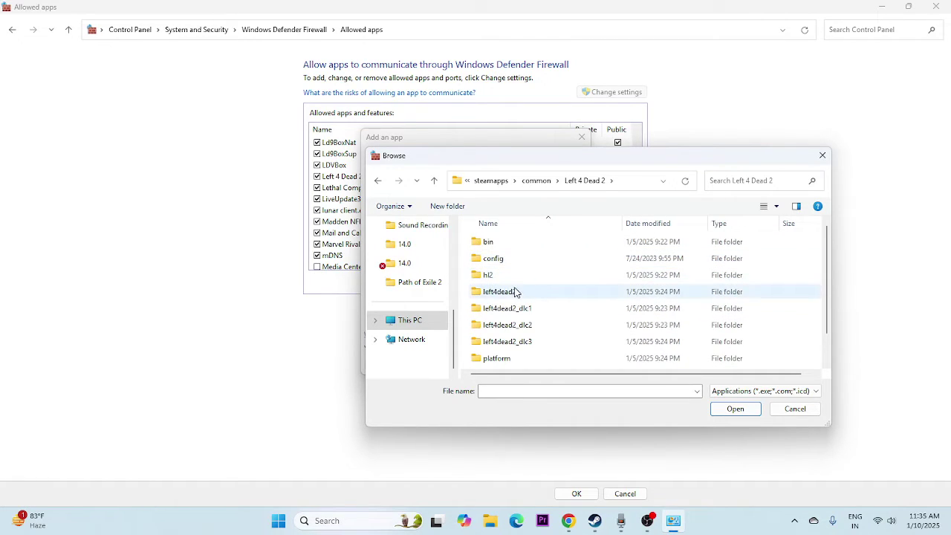
{"action": "scroll", "coordinate": [514, 292], "scroll_direction": "down", "scroll_amount": 1}
{"action": "left_click", "coordinate": [508, 363]}
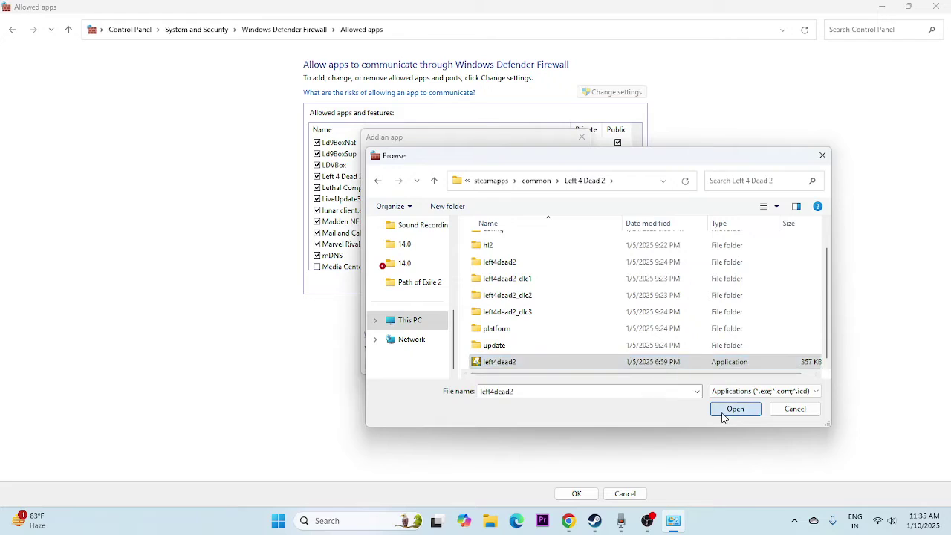
{"action": "left_click", "coordinate": [734, 409]}
Try to add left4dead2 to the firewall's allowed apps, dismiss the dialogs and close the Allowed apps window
{"action": "left_click", "coordinate": [515, 363]}
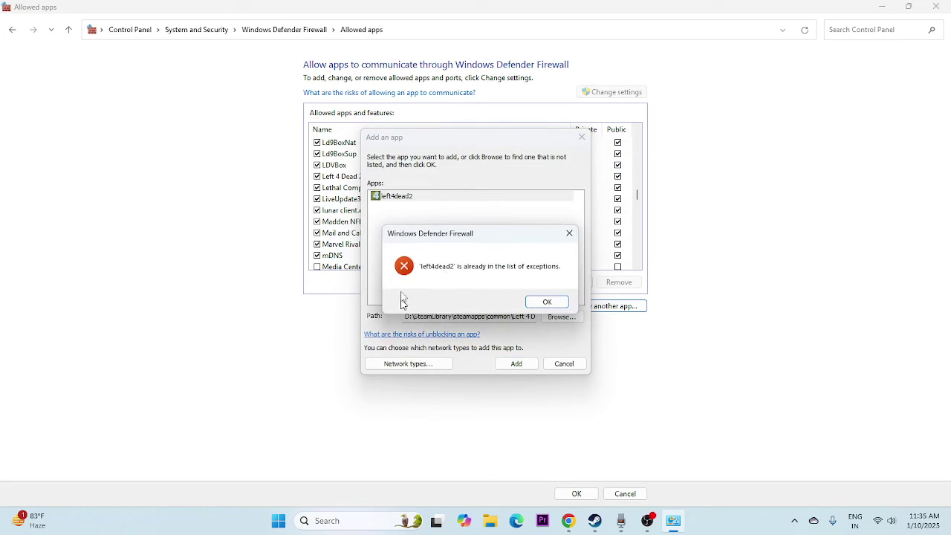
{"action": "left_click", "coordinate": [545, 304]}
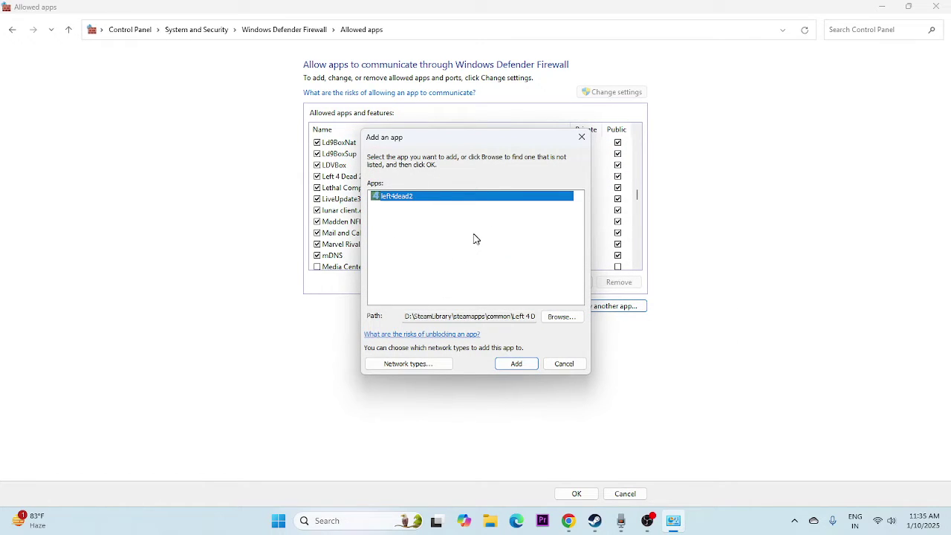
{"action": "left_click", "coordinate": [582, 136]}
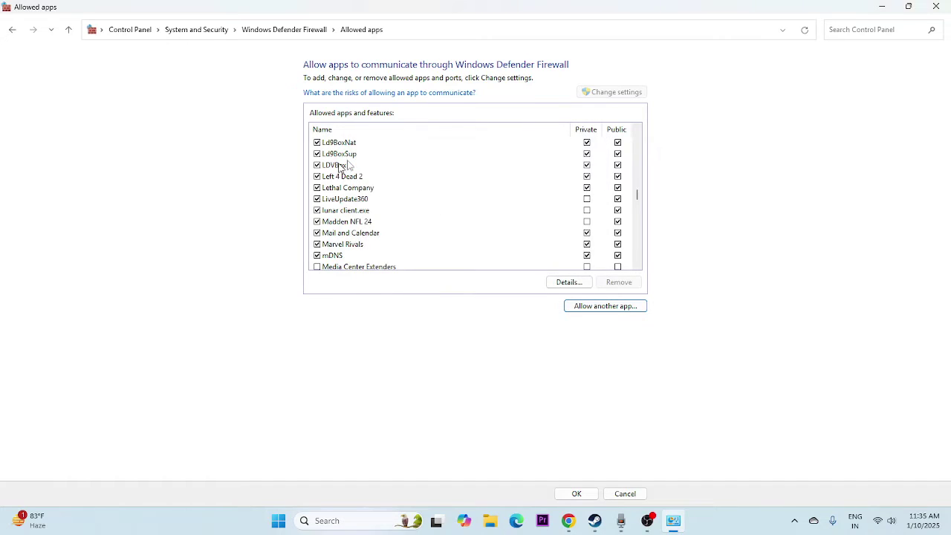
{"action": "left_click", "coordinate": [936, 7]}
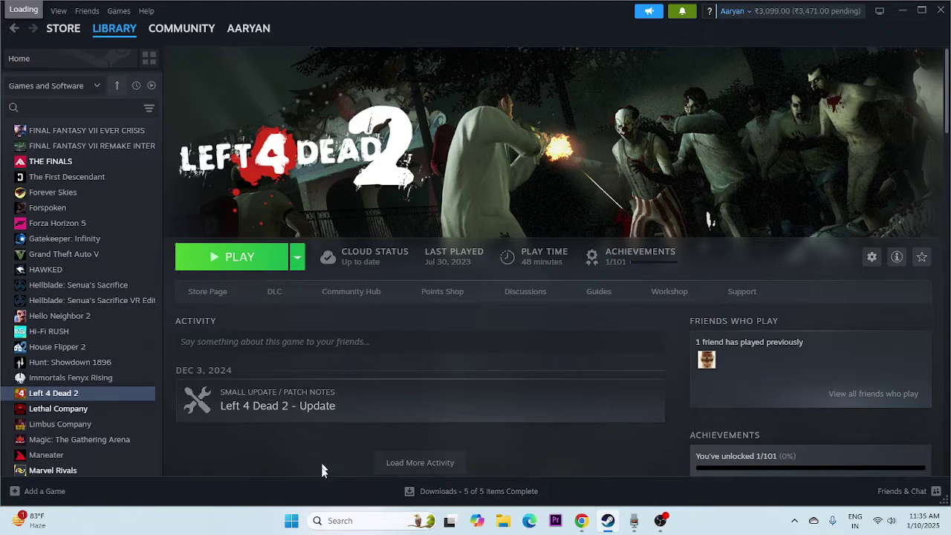
Search Windows for System Configuration, open it and disable all services
{"action": "left_click", "coordinate": [335, 520]}
{"action": "type", "text": "system"}
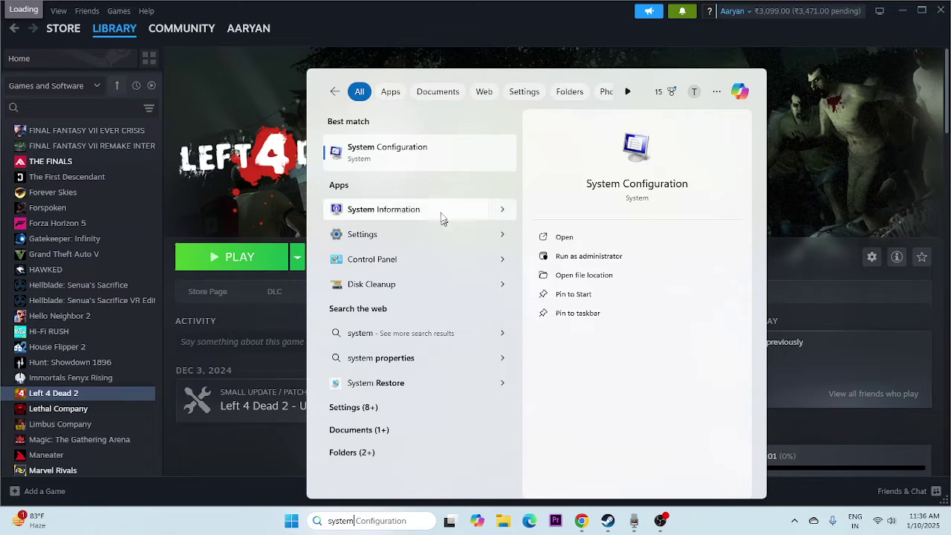
{"action": "left_click", "coordinate": [434, 158]}
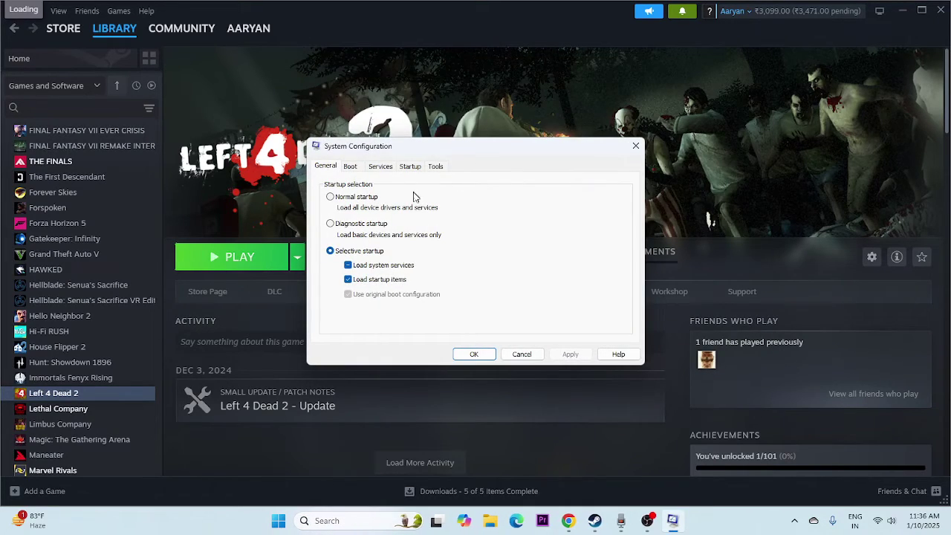
{"action": "left_click", "coordinate": [381, 166]}
{"action": "left_click", "coordinate": [599, 324]}
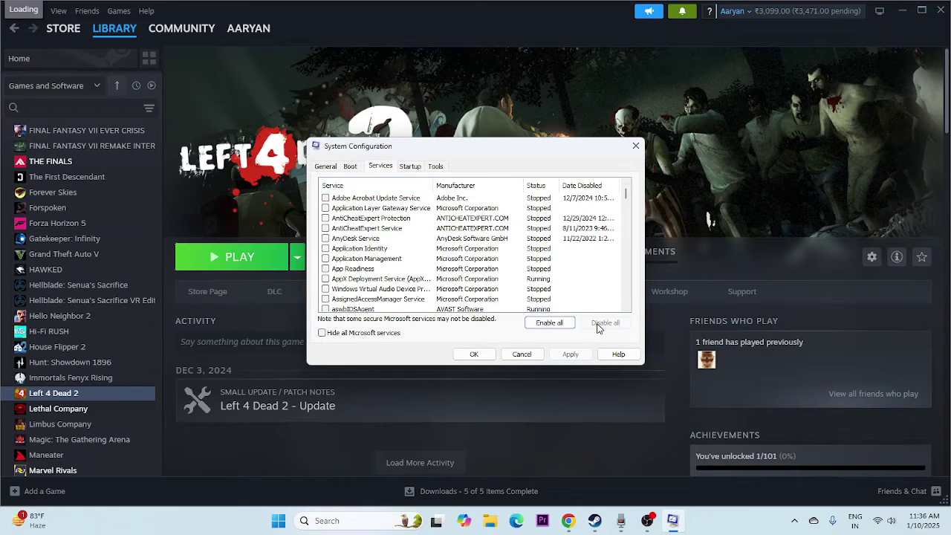
Hide all Microsoft services, apply and confirm the configuration, and close the restart prompt without restarting
{"action": "left_click", "coordinate": [321, 334]}
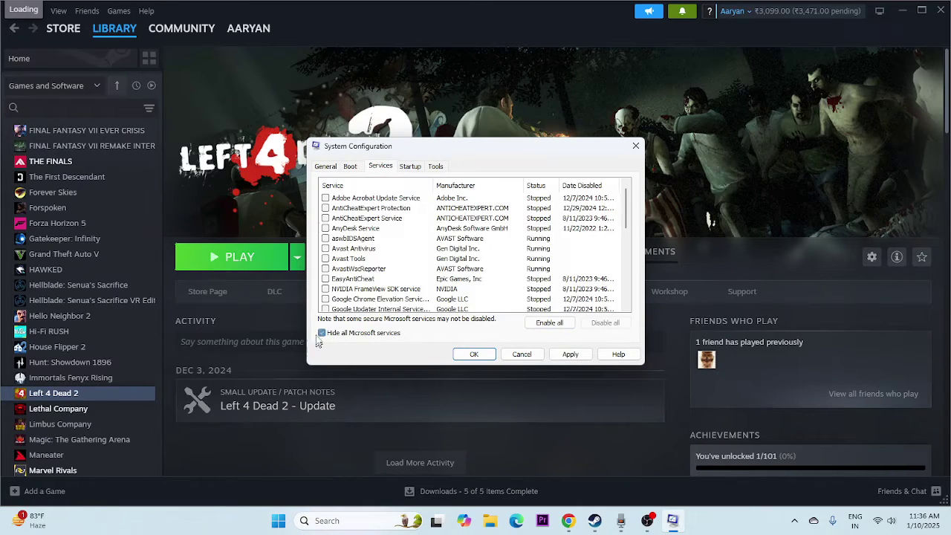
{"action": "left_click", "coordinate": [570, 355]}
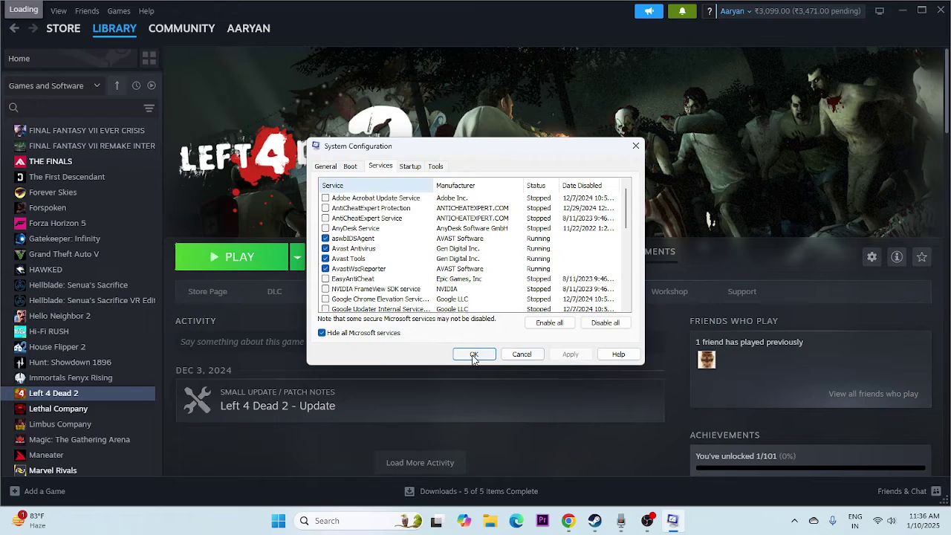
{"action": "left_click", "coordinate": [474, 354]}
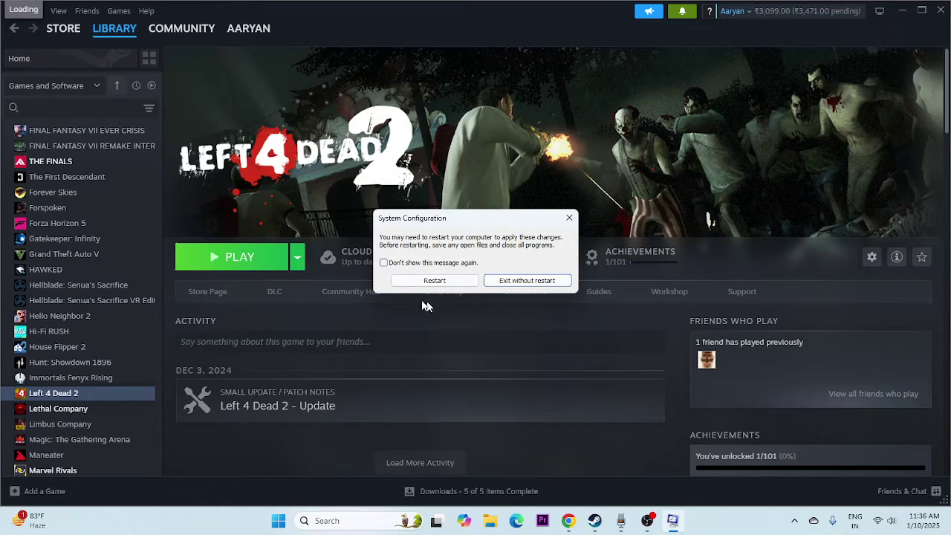
{"action": "left_click", "coordinate": [570, 218]}
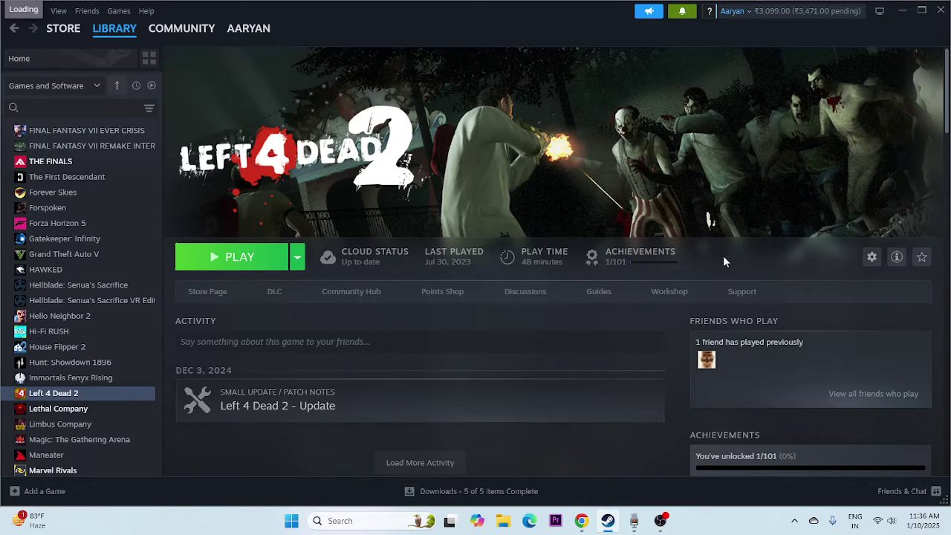
Open the properties of Left 4 Dead 2 in the Steam library and turn off the in-game Steam Overlay
{"action": "right_click", "coordinate": [110, 394]}
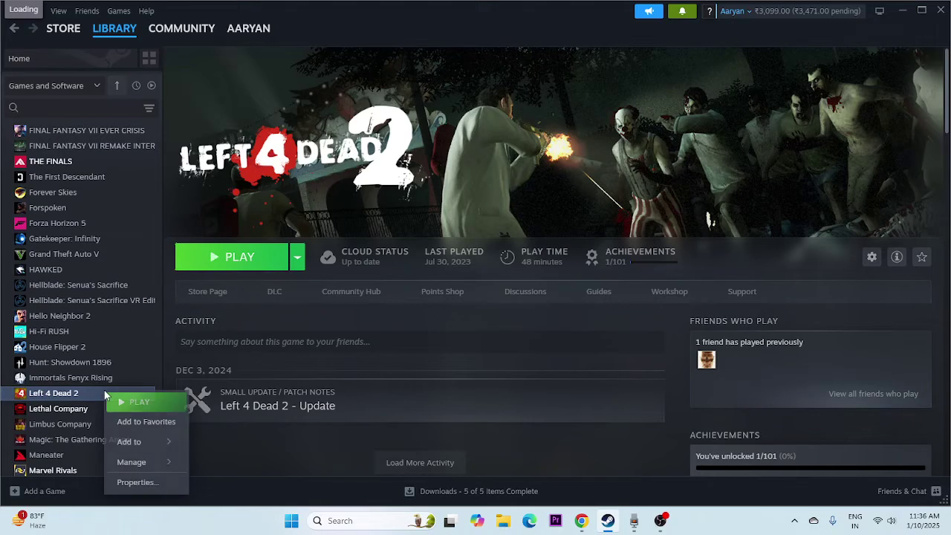
{"action": "left_click", "coordinate": [132, 481]}
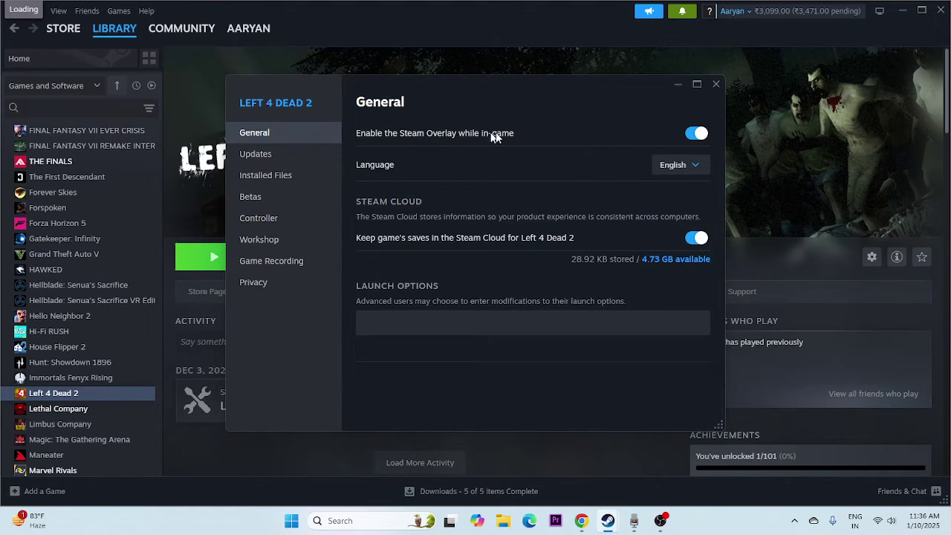
{"action": "left_click", "coordinate": [698, 134]}
{"action": "left_click_drag", "start_coordinate": [557, 97], "coordinate": [661, 103]}
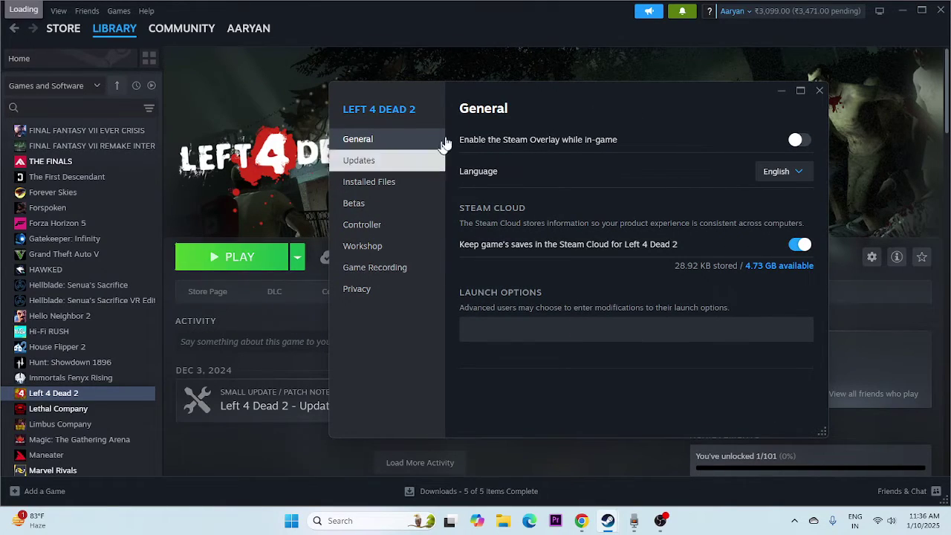
Try the launch options -dx11 and -dx12 for Left 4 Dead 2, clear the launch options and close the game's properties
{"action": "left_click", "coordinate": [470, 335]}
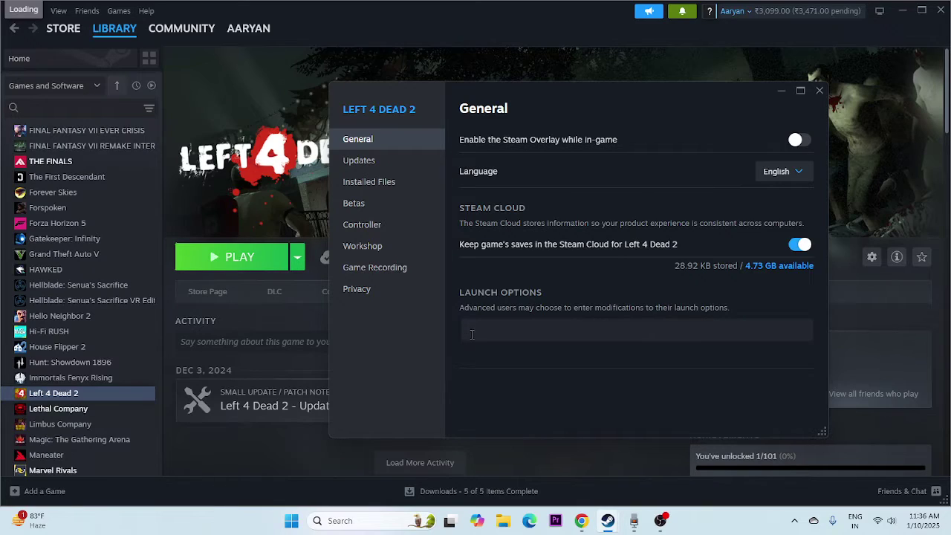
{"action": "type", "text": "-dx11"}
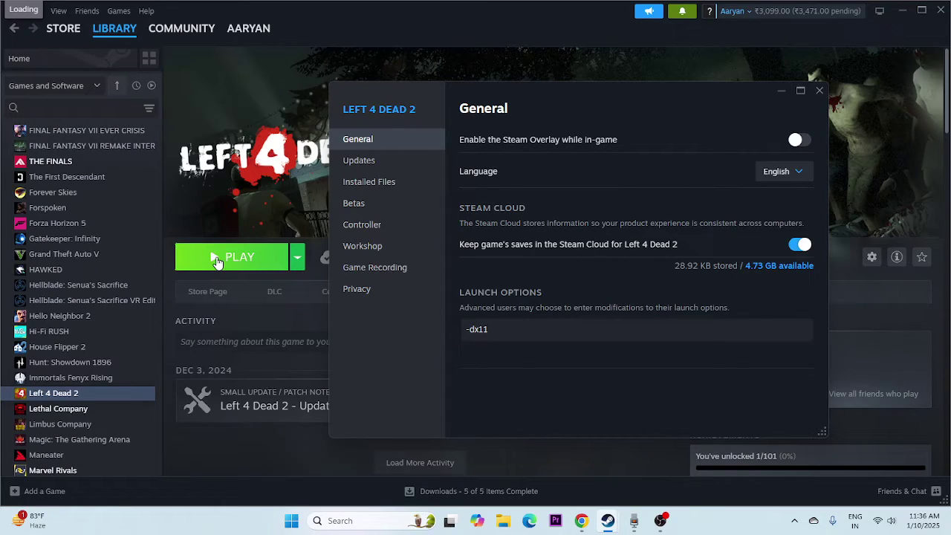
{"action": "key", "text": "BackSpace"}
{"action": "type", "text": "2"}
{"action": "key", "text": "BackSpace"}
{"action": "key", "text": "BackSpace"}
{"action": "type", "text": "3dll"}
{"action": "key", "text": "BackSpace"}
{"action": "key", "text": "BackSpace"}
{"action": "key", "text": "BackSpace"}
{"action": "key", "text": "BackSpace"}
{"action": "key", "text": "BackSpace"}
{"action": "key", "text": "BackSpace"}
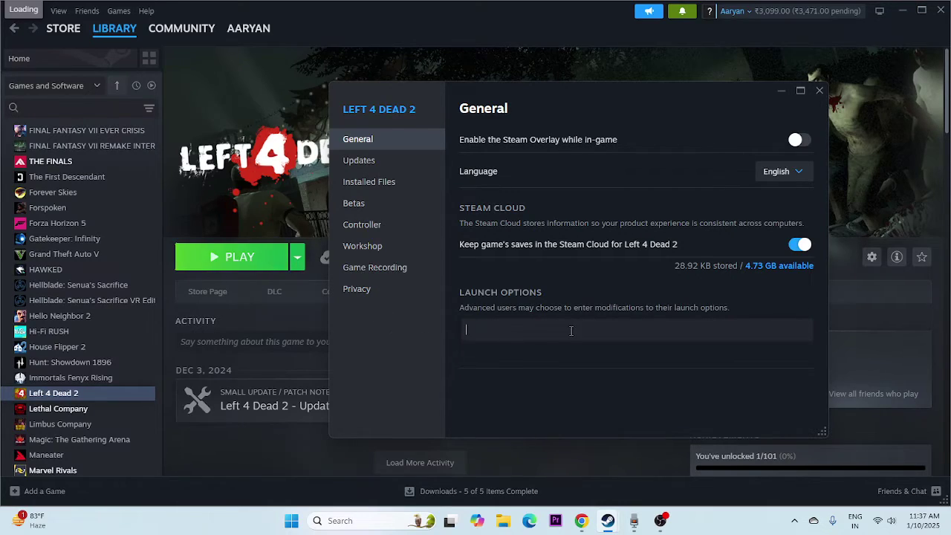
{"action": "left_click", "coordinate": [819, 90]}
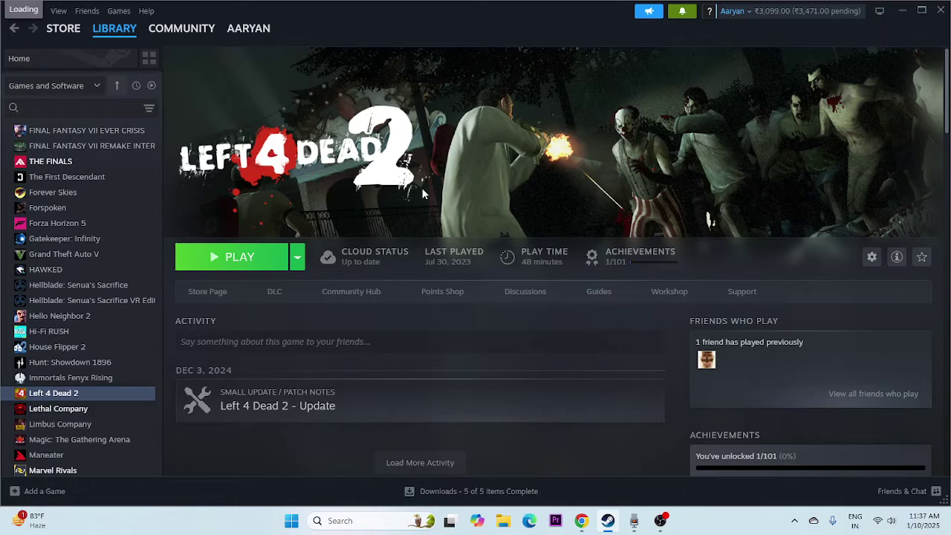
Search Windows for graphics settings and open the Graphics settings page
{"action": "left_click", "coordinate": [336, 520]}
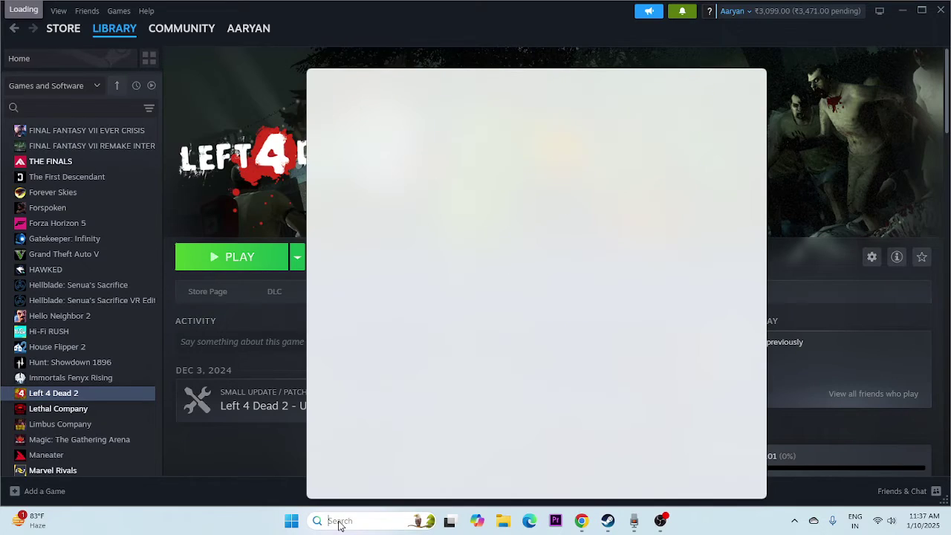
{"action": "type", "text": "graphics settings"}
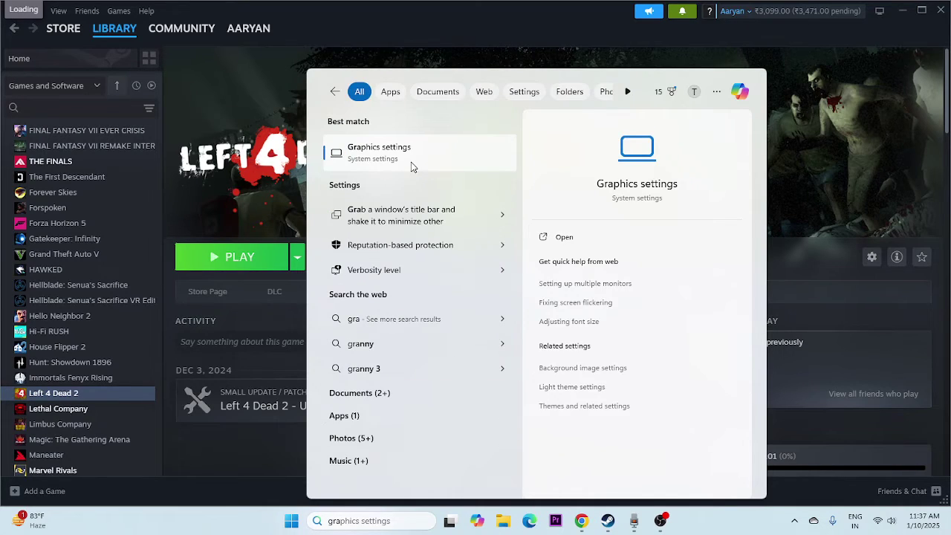
{"action": "left_click", "coordinate": [411, 165]}
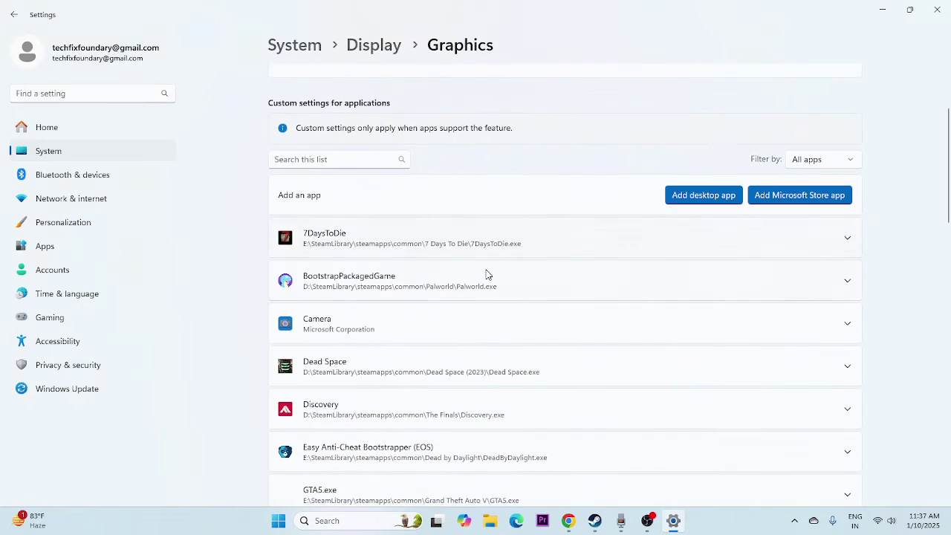
Start adding a desktop app to the custom graphics settings and browse to D:\SteamLibrary\steamapps\common
{"action": "left_click", "coordinate": [703, 331]}
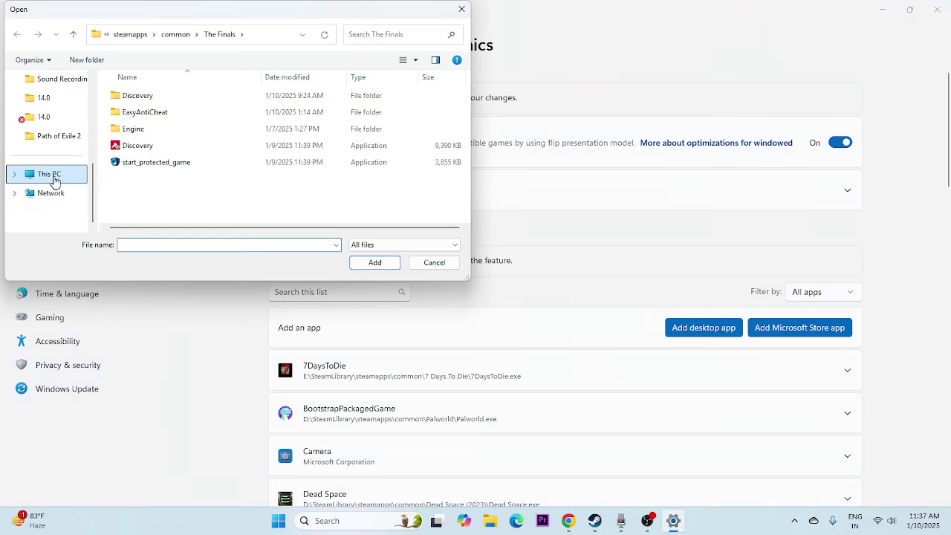
{"action": "left_click", "coordinate": [49, 174]}
{"action": "double_click", "coordinate": [321, 110]}
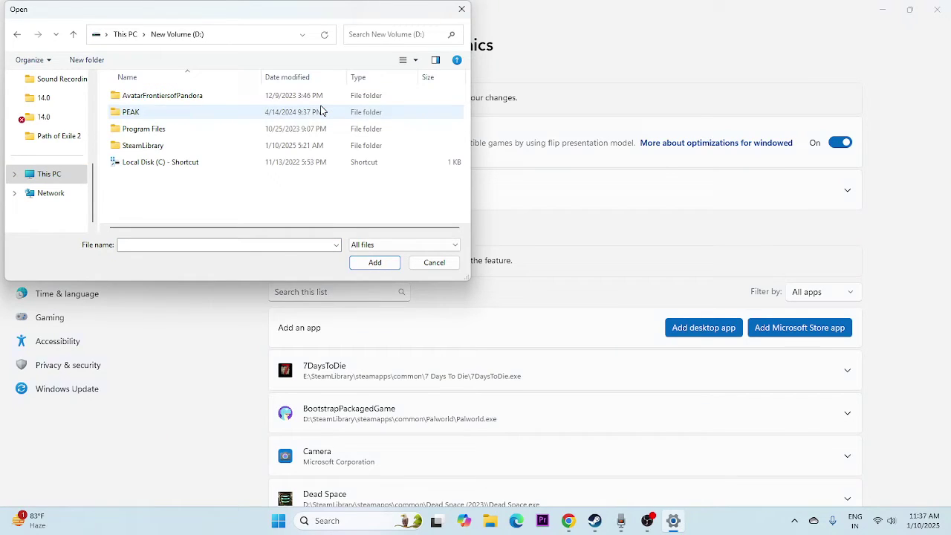
{"action": "double_click", "coordinate": [152, 145]}
{"action": "left_click", "coordinate": [145, 99]}
{"action": "double_click", "coordinate": [145, 100]}
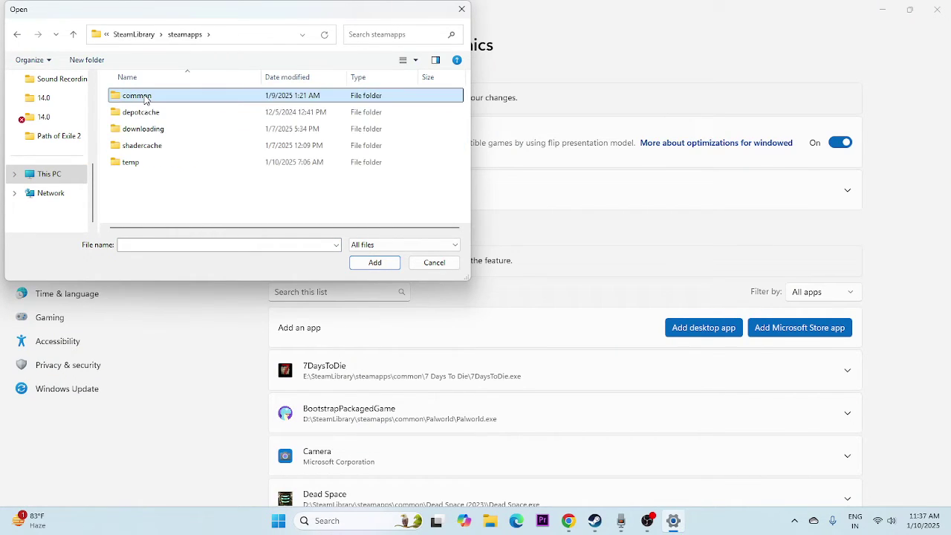
{"action": "double_click", "coordinate": [142, 96]}
Choose the left4dead2 application in the Left 4 Dead 2 folder and add it to the custom graphics list
{"action": "scroll", "coordinate": [172, 191], "scroll_direction": "down", "scroll_amount": 2}
{"action": "scroll", "coordinate": [156, 192], "scroll_direction": "down", "scroll_amount": 3}
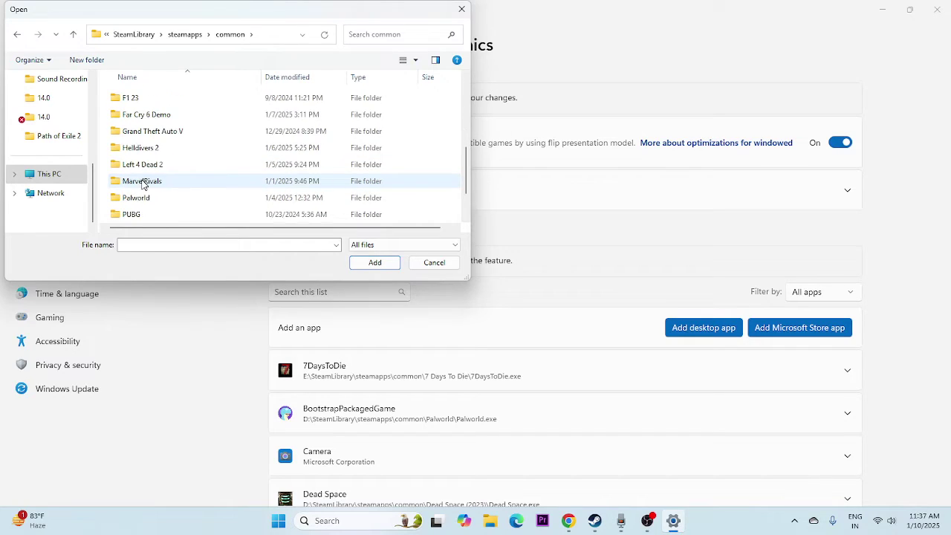
{"action": "scroll", "coordinate": [153, 185], "scroll_direction": "up", "scroll_amount": 1}
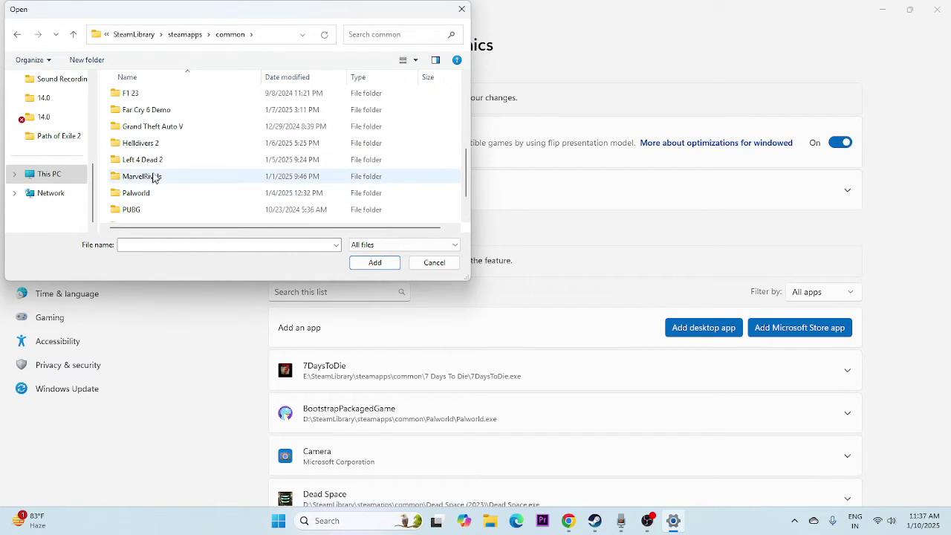
{"action": "double_click", "coordinate": [153, 161]}
{"action": "scroll", "coordinate": [223, 156], "scroll_direction": "down", "scroll_amount": 1}
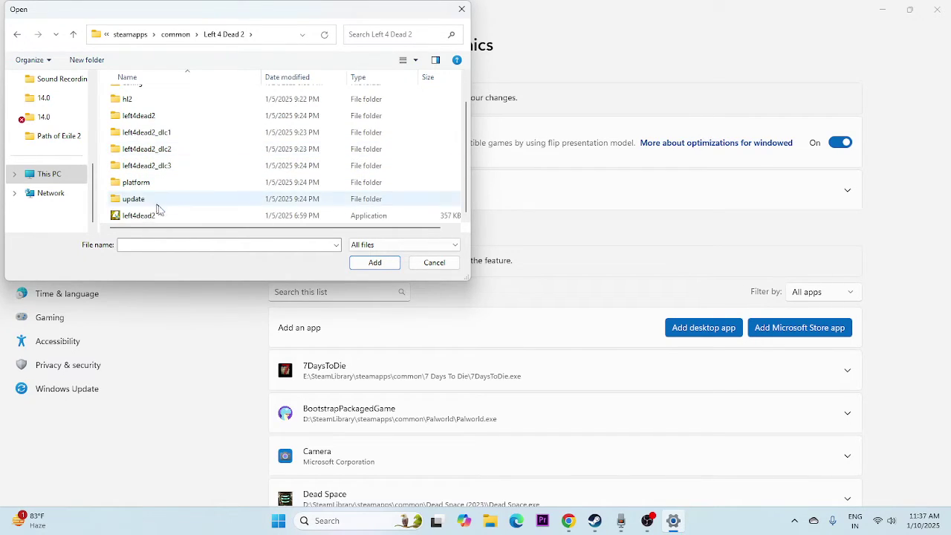
{"action": "left_click", "coordinate": [360, 216]}
{"action": "left_click", "coordinate": [375, 263]}
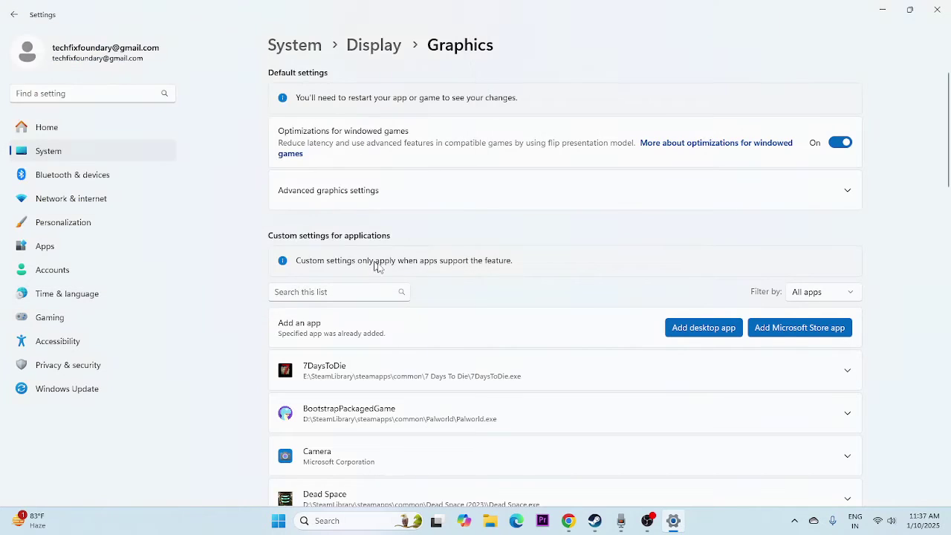
Set the GPU preference of left4dead2 to High Performance (NVIDIA GeForce GTX 1650 SUPER) and close Settings
{"action": "scroll", "coordinate": [556, 291], "scroll_direction": "down", "scroll_amount": 6}
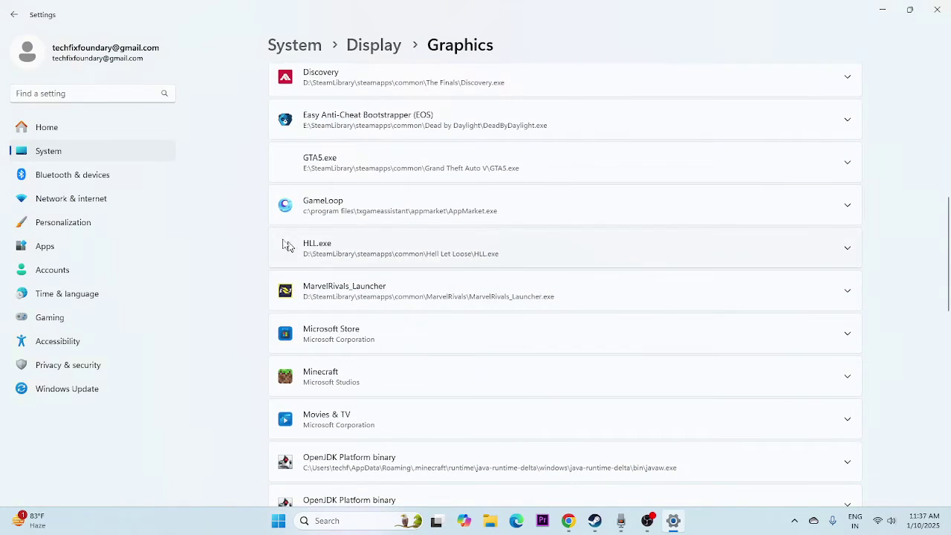
{"action": "scroll", "coordinate": [645, 231], "scroll_direction": "down", "scroll_amount": 2}
{"action": "scroll", "coordinate": [645, 231], "scroll_direction": "down", "scroll_amount": 10}
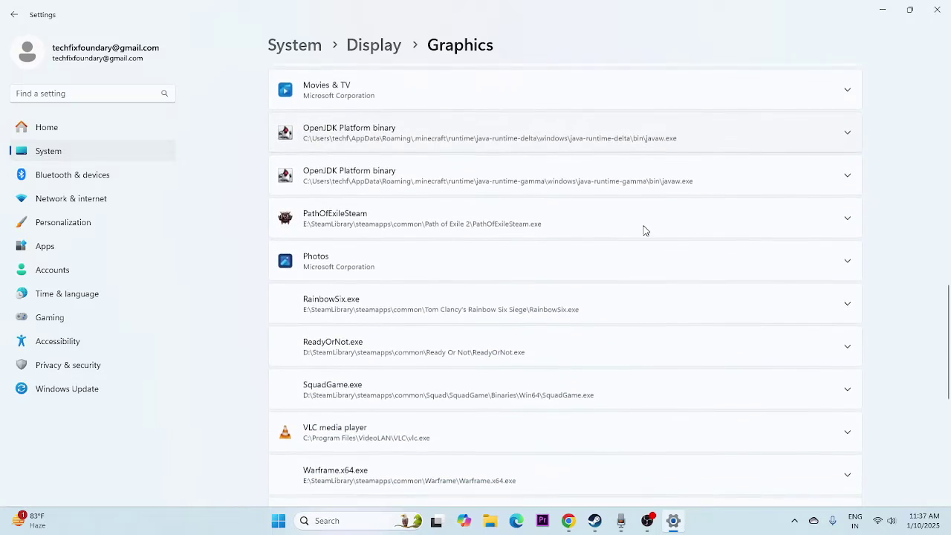
{"action": "scroll", "coordinate": [645, 231], "scroll_direction": "up", "scroll_amount": 1}
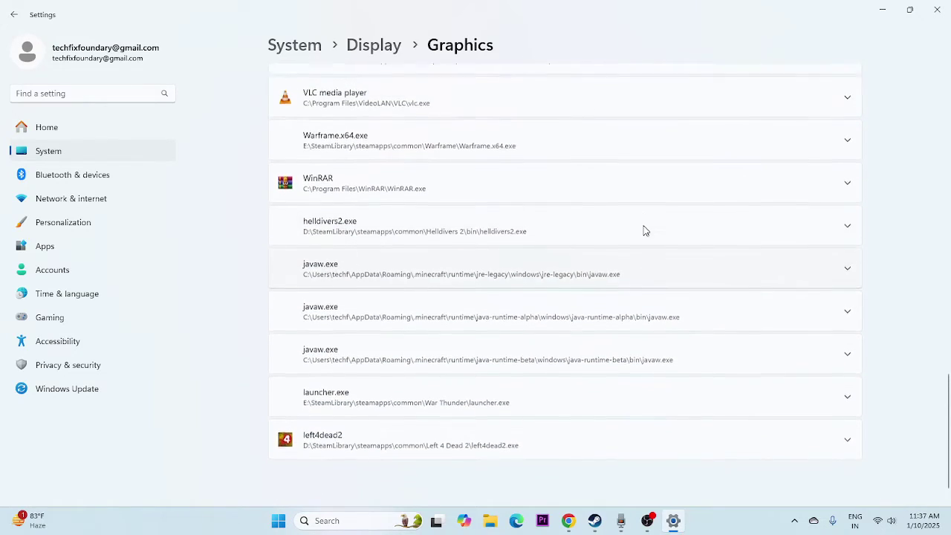
{"action": "scroll", "coordinate": [624, 260], "scroll_direction": "down", "scroll_amount": 1}
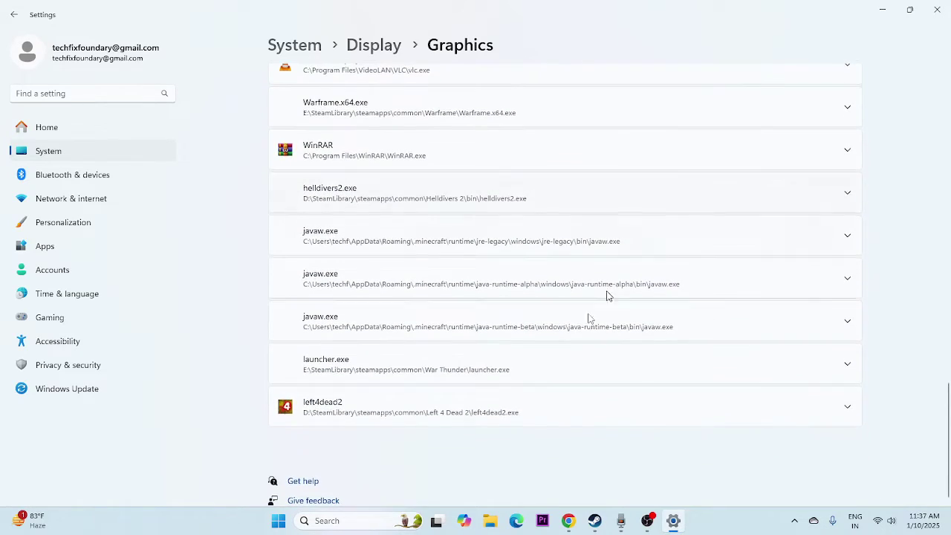
{"action": "left_click", "coordinate": [847, 409]}
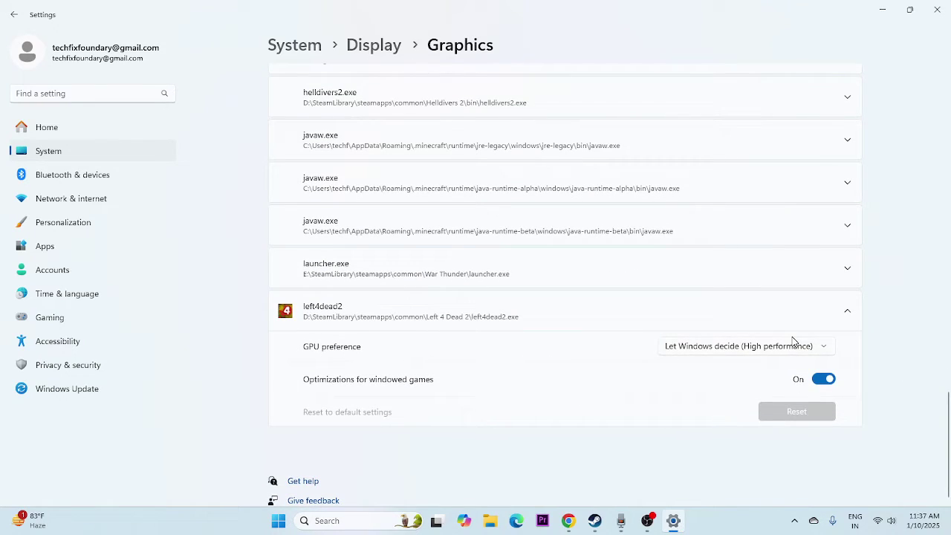
{"action": "left_click", "coordinate": [822, 350]}
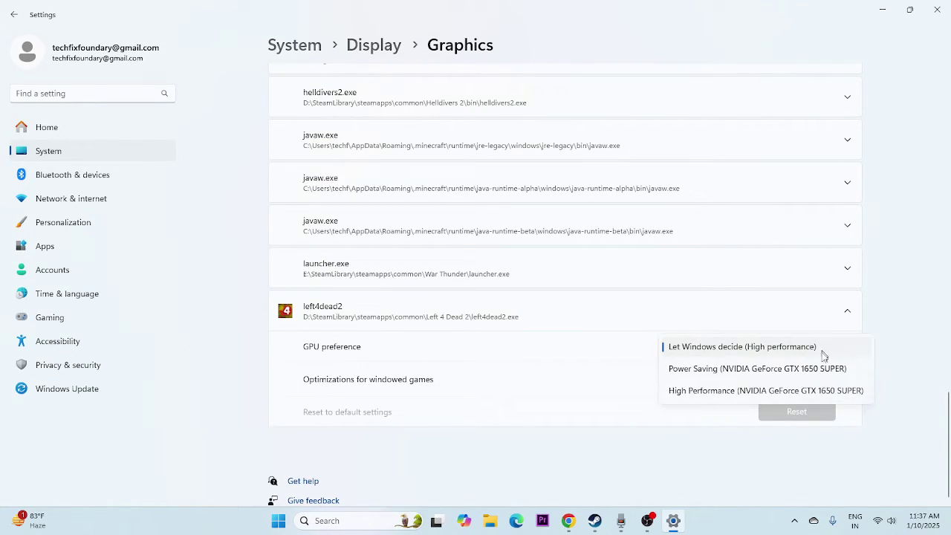
{"action": "left_click", "coordinate": [721, 391]}
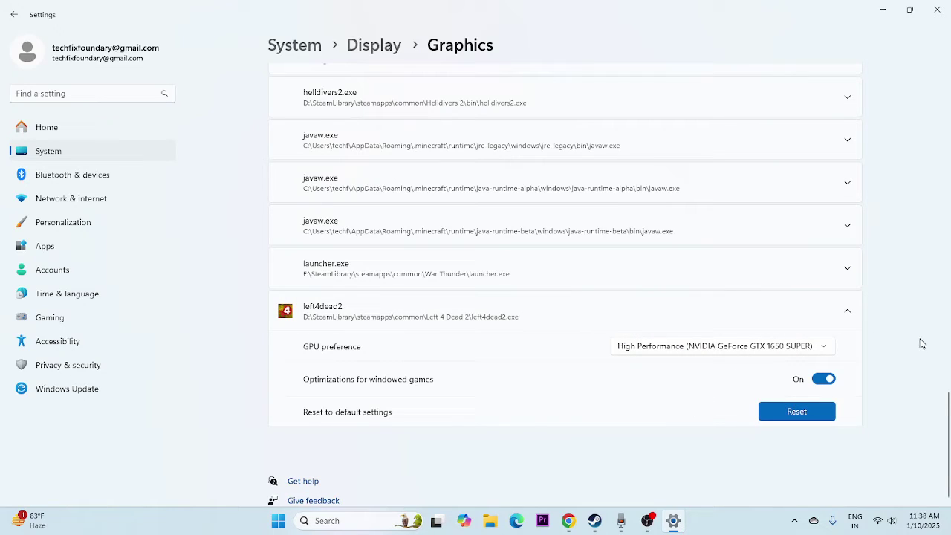
{"action": "scroll", "coordinate": [921, 344], "scroll_direction": "up", "scroll_amount": 15}
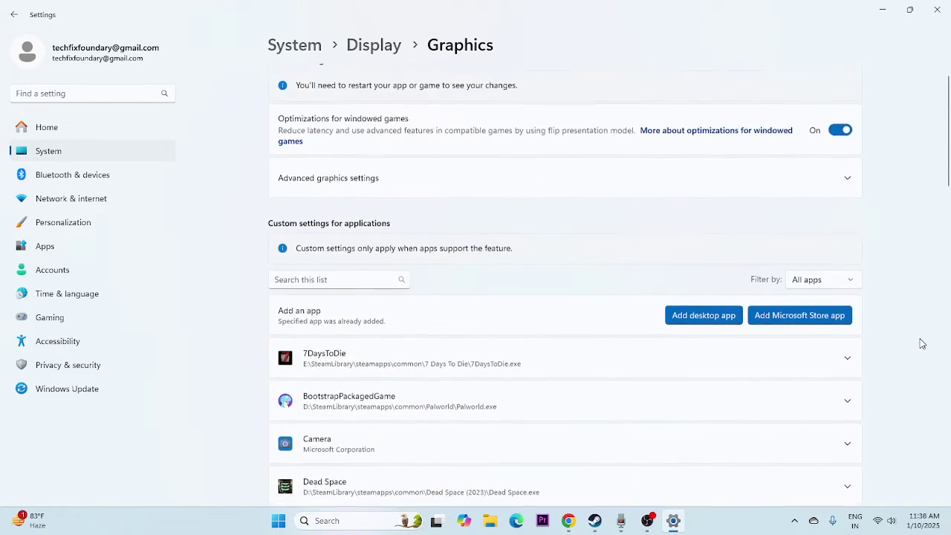
{"action": "left_click", "coordinate": [939, 13]}
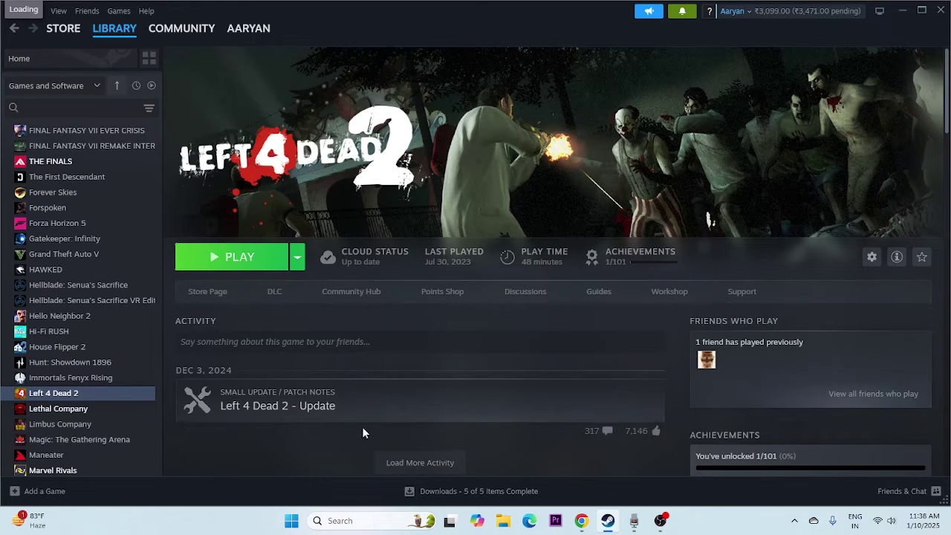
Open the Virtual Memory dialog through the advanced system settings and choose a custom paging file size for drive D:
{"action": "left_click", "coordinate": [353, 519]}
{"action": "type", "text": "view advanced system setti"}
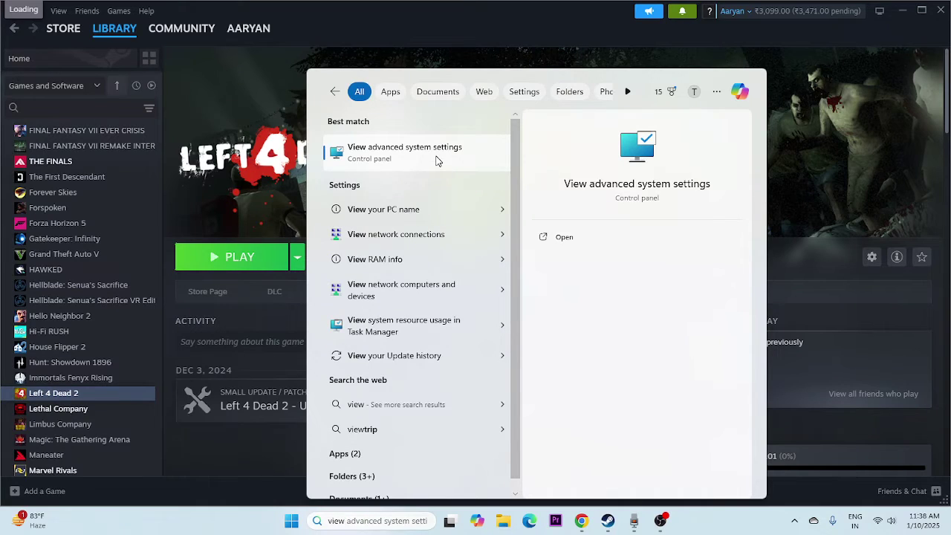
{"action": "left_click", "coordinate": [437, 157]}
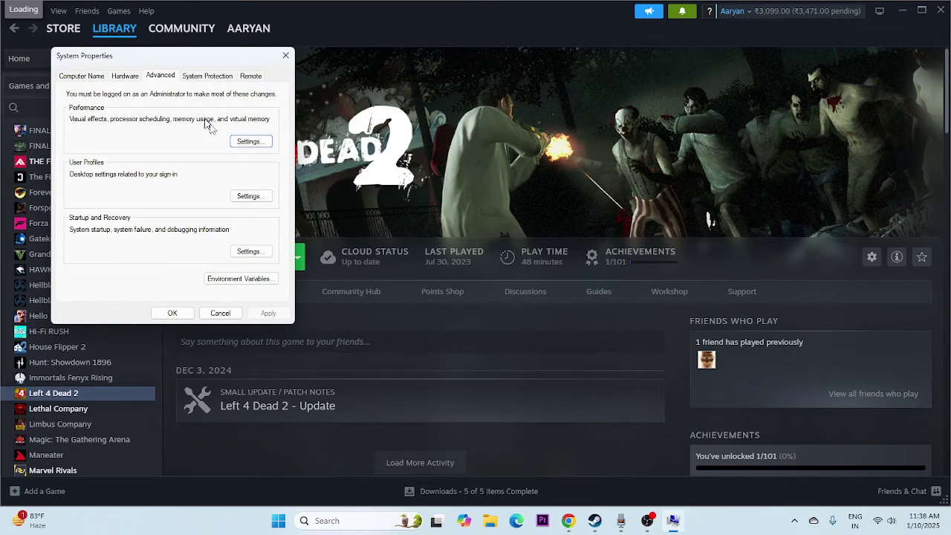
{"action": "left_click", "coordinate": [248, 143]}
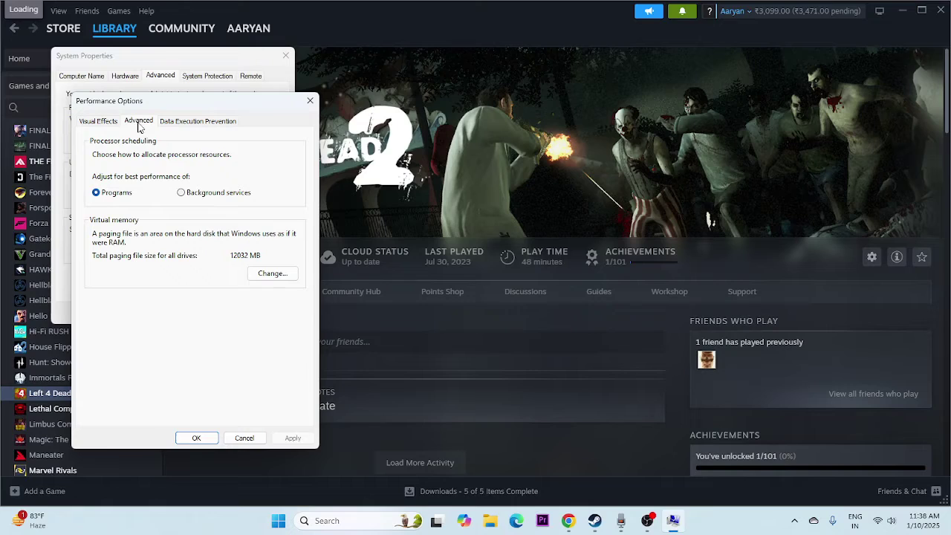
{"action": "left_click", "coordinate": [272, 275]}
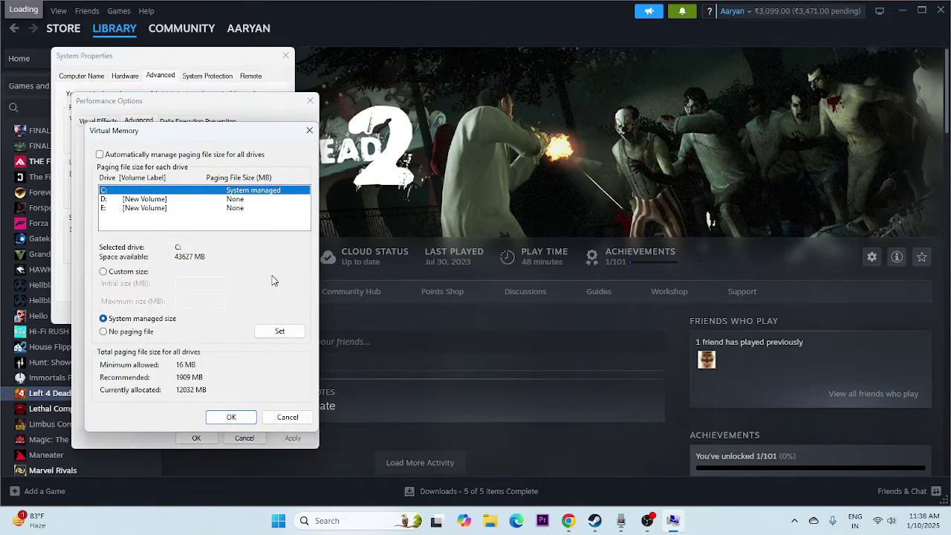
{"action": "left_click", "coordinate": [105, 199]}
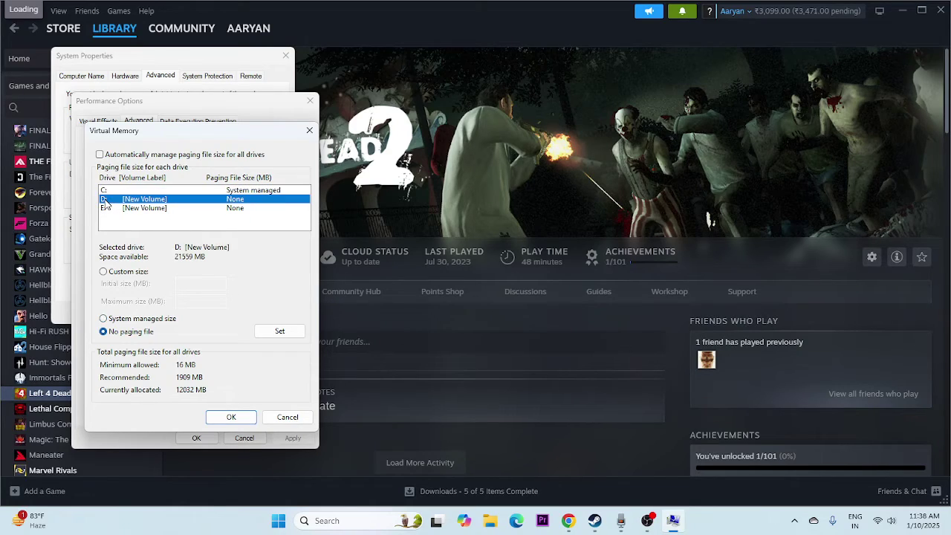
{"action": "left_click", "coordinate": [104, 273]}
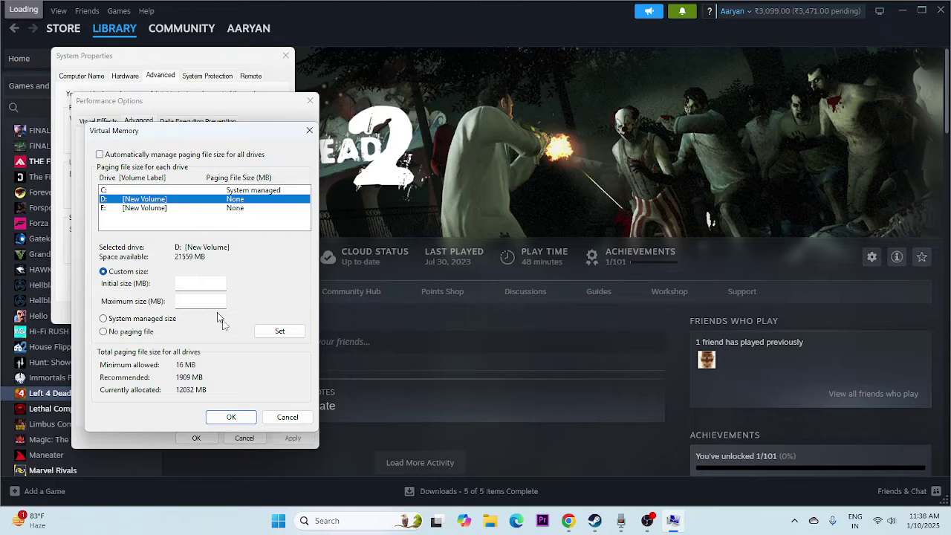
Switch to Calculator through a Windows search and calculate 16 × 1024
{"action": "left_click", "coordinate": [323, 520]}
{"action": "type", "text": "calculator"}
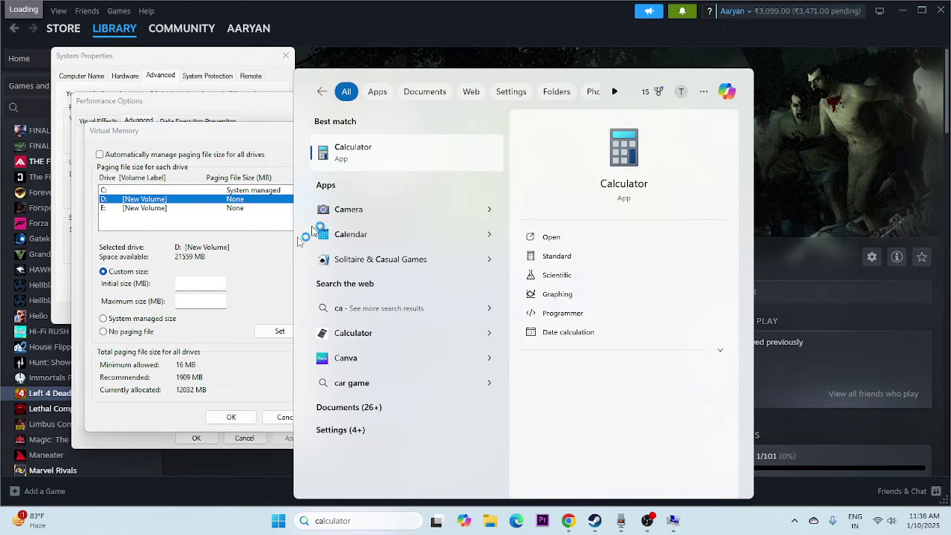
{"action": "key", "text": "Return"}
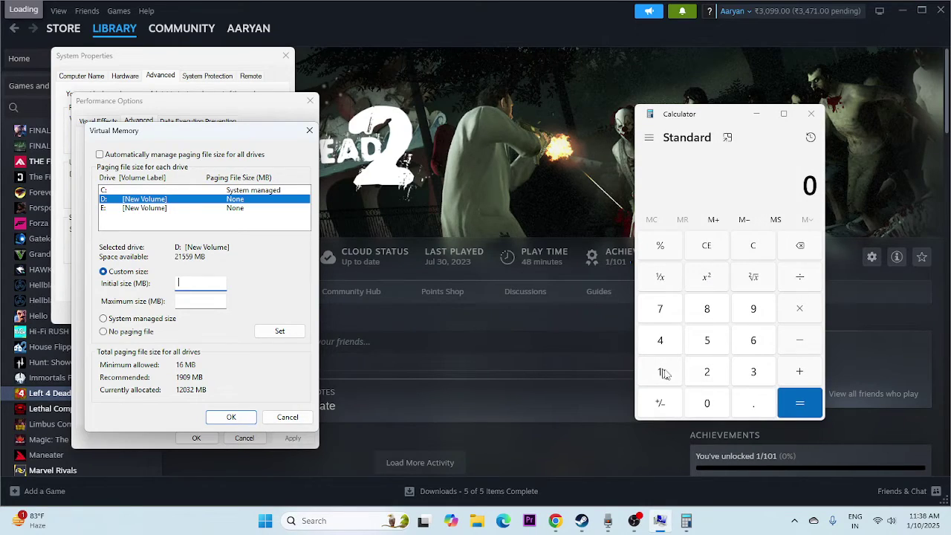
{"action": "left_click", "coordinate": [660, 376]}
{"action": "left_click", "coordinate": [755, 341]}
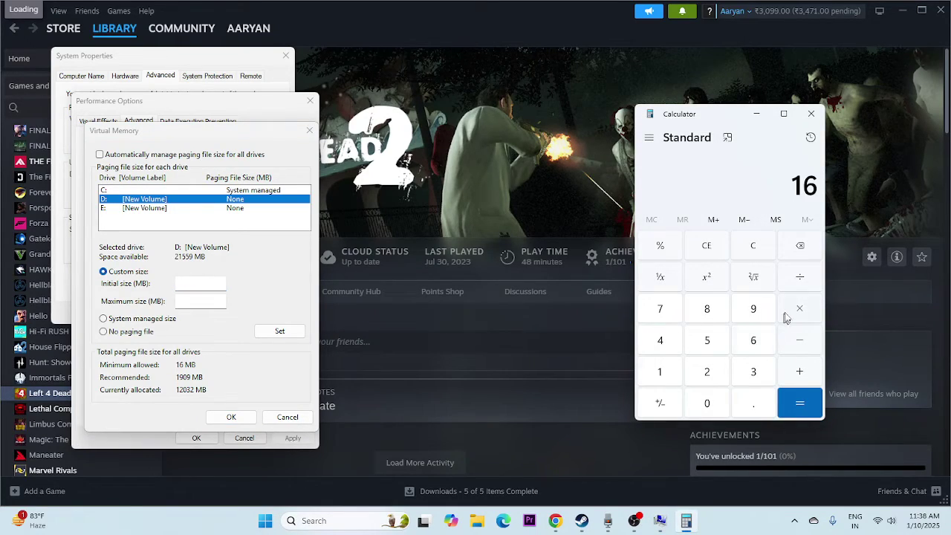
{"action": "left_click", "coordinate": [798, 309]}
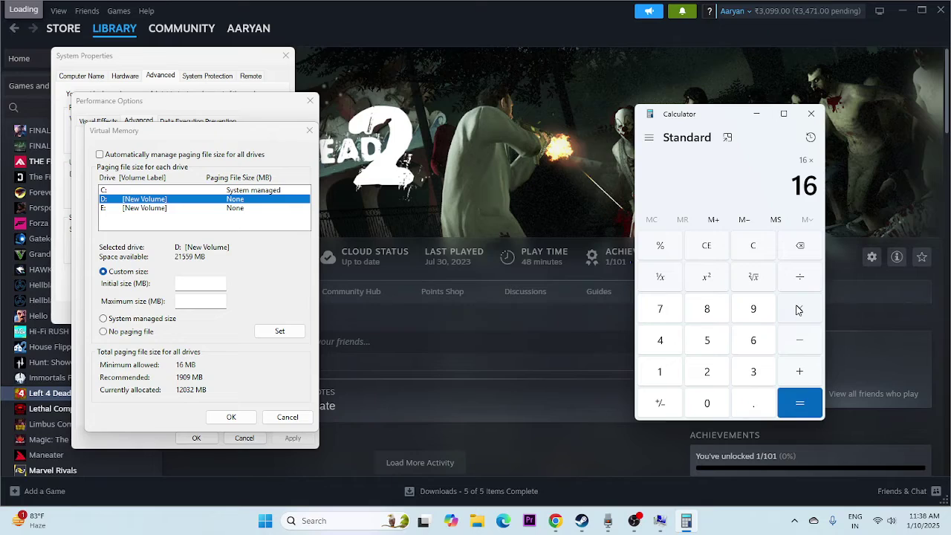
{"action": "left_click", "coordinate": [663, 375]}
{"action": "left_click", "coordinate": [694, 404]}
{"action": "left_click", "coordinate": [706, 371]}
{"action": "left_click", "coordinate": [660, 340]}
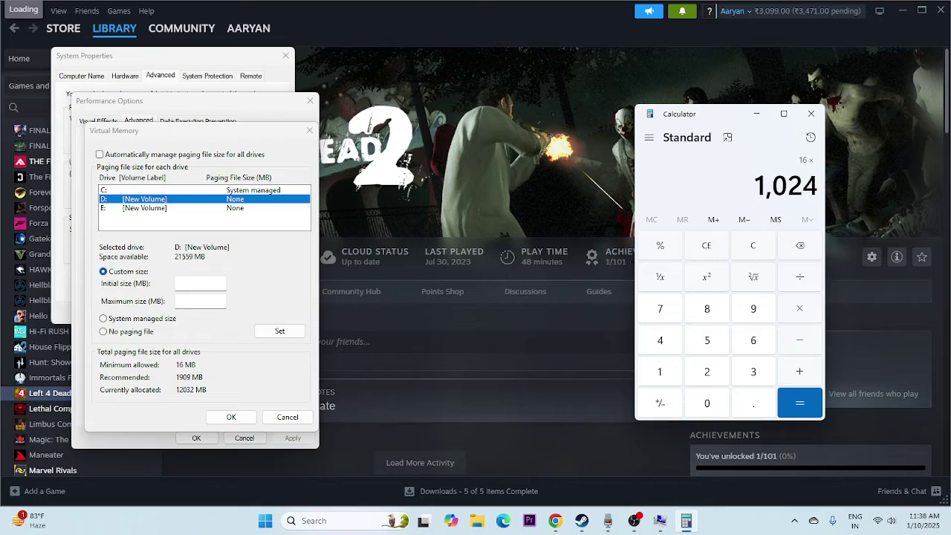
{"action": "left_click", "coordinate": [798, 401]}
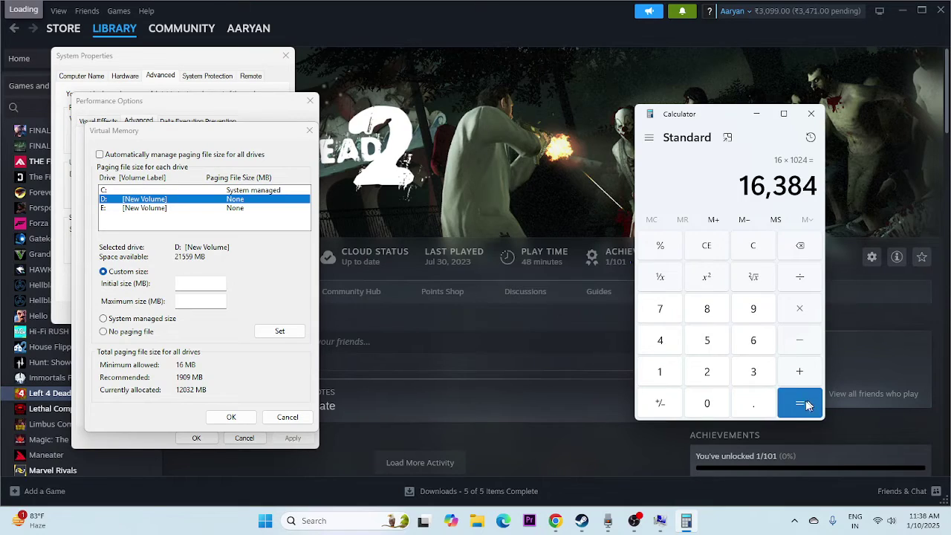
Multiply the calculated value by 1.5
{"action": "left_click", "coordinate": [798, 315]}
{"action": "left_click", "coordinate": [664, 376]}
{"action": "left_click", "coordinate": [743, 407]}
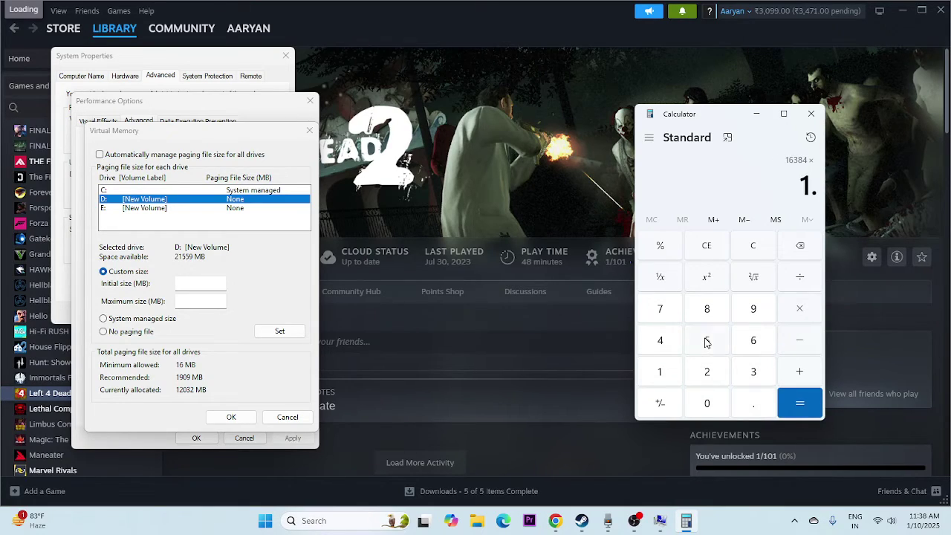
{"action": "left_click", "coordinate": [706, 340]}
{"action": "left_click", "coordinate": [799, 403]}
Copy the product from Calculator and paste it as drive D:'s initial paging file size, 24,576 MB
{"action": "left_click_drag", "start_coordinate": [735, 186], "coordinate": [815, 184]}
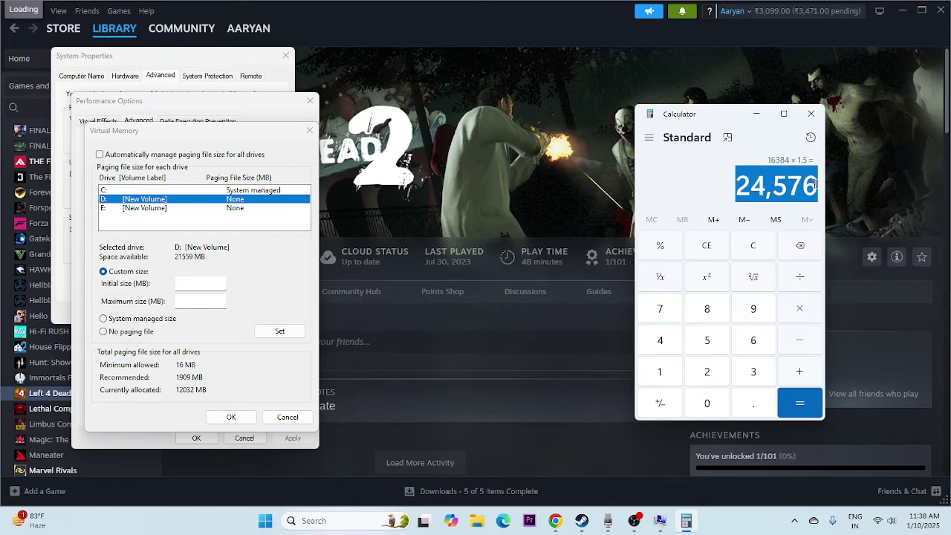
{"action": "right_click", "coordinate": [815, 184]}
{"action": "left_click", "coordinate": [837, 191]}
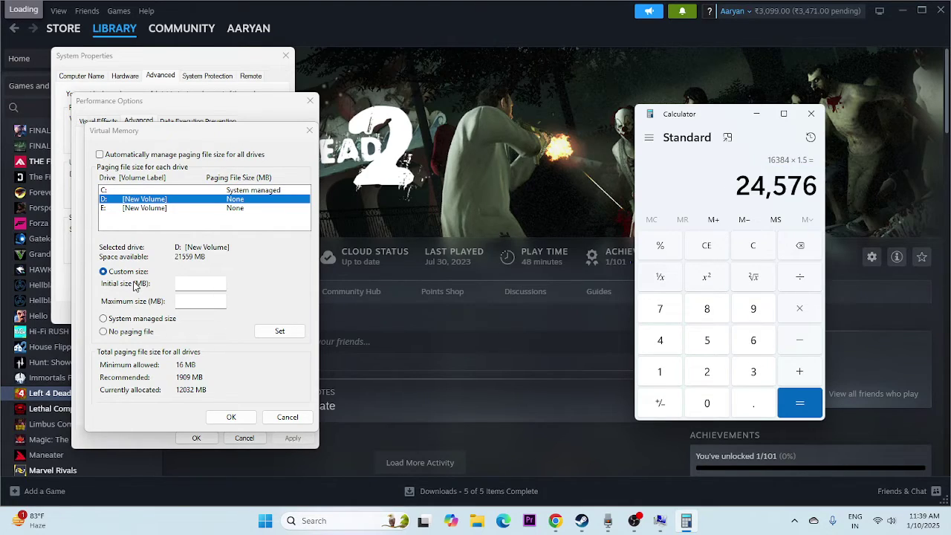
{"action": "left_click", "coordinate": [190, 288]}
{"action": "right_click", "coordinate": [190, 288]}
{"action": "left_click", "coordinate": [219, 335]}
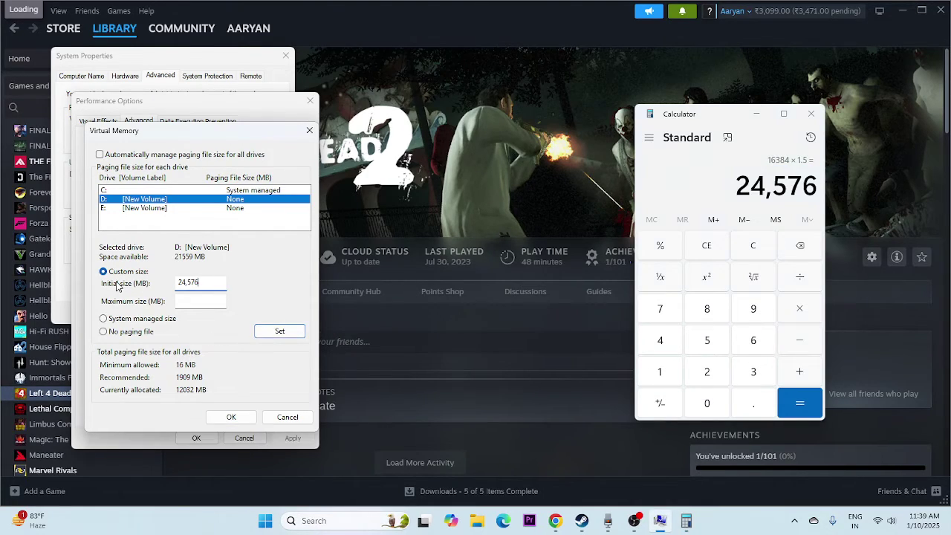
Clear the previous calculation in Calculator and calculate 16 × 1024 again
{"action": "left_click", "coordinate": [706, 247]}
{"action": "left_click", "coordinate": [660, 372]}
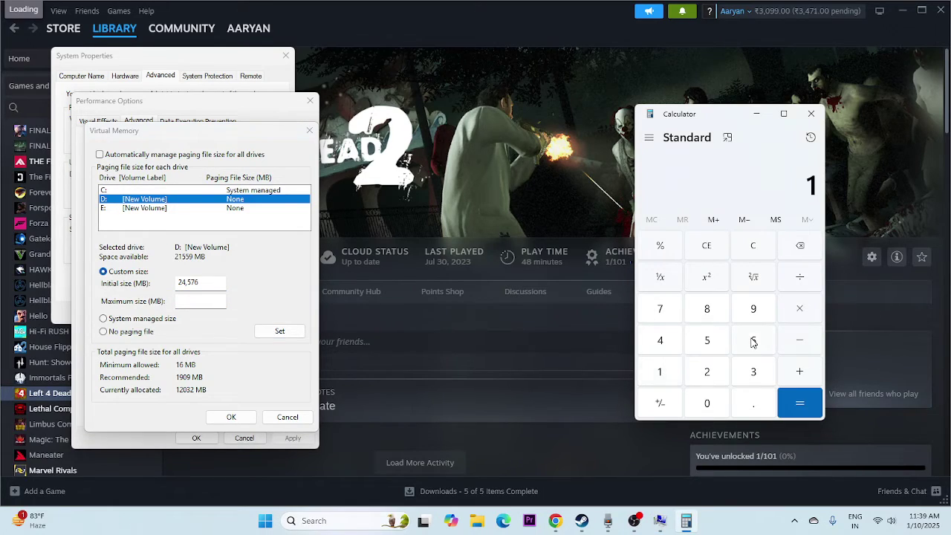
{"action": "left_click", "coordinate": [753, 342]}
{"action": "left_click", "coordinate": [799, 308]}
{"action": "left_click", "coordinate": [660, 372]}
{"action": "left_click", "coordinate": [706, 403]}
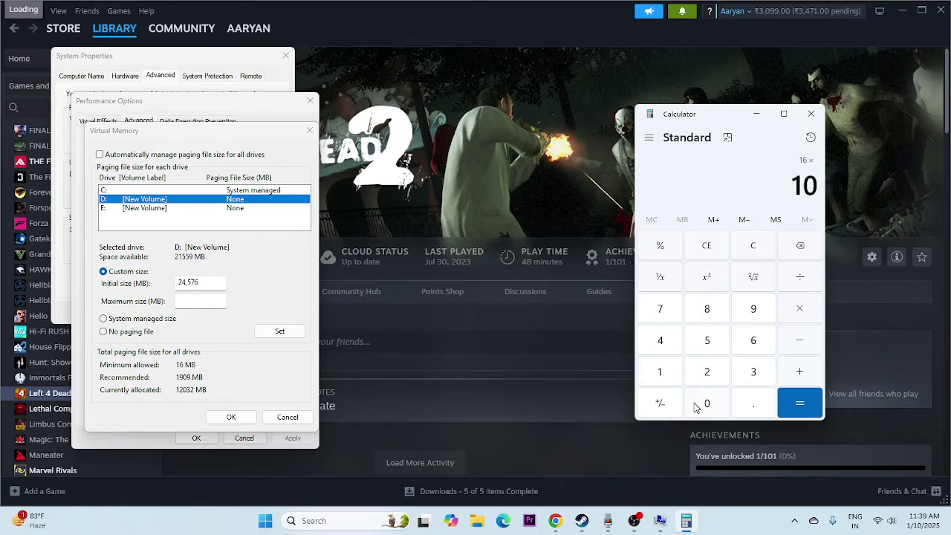
{"action": "left_click", "coordinate": [707, 371]}
{"action": "left_click", "coordinate": [660, 340]}
{"action": "left_click", "coordinate": [799, 401]}
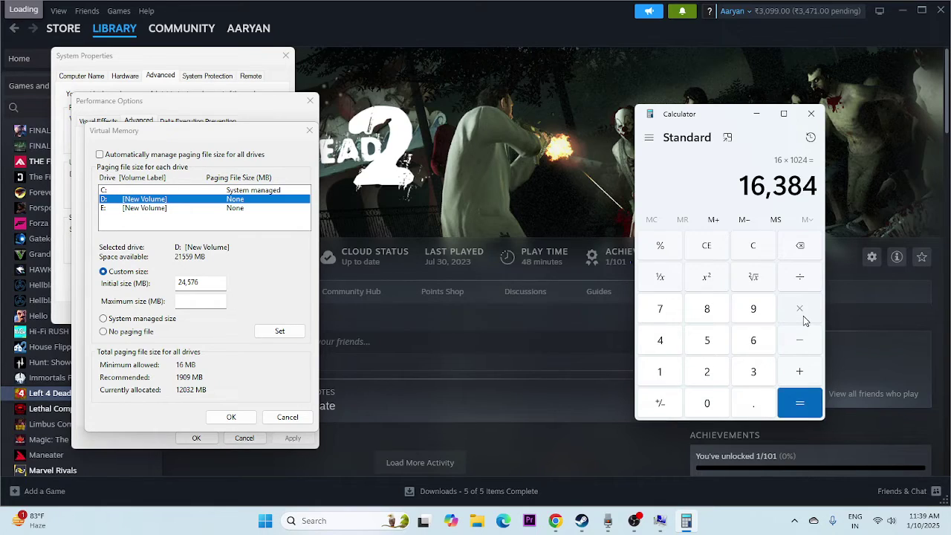
Multiply the calculated value by 3
{"action": "left_click", "coordinate": [801, 311]}
{"action": "left_click", "coordinate": [753, 371]}
{"action": "left_click", "coordinate": [800, 401]}
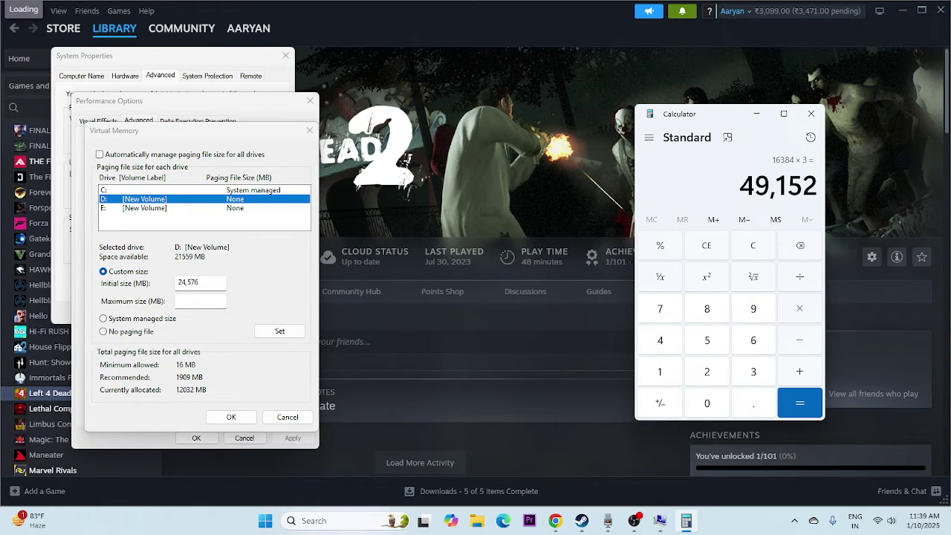
Copy the product from Calculator and paste it as drive D:'s maximum paging file size, 49,152 MB
{"action": "left_click_drag", "start_coordinate": [740, 185], "coordinate": [817, 186]}
{"action": "right_click", "coordinate": [804, 188]}
{"action": "left_click", "coordinate": [825, 199]}
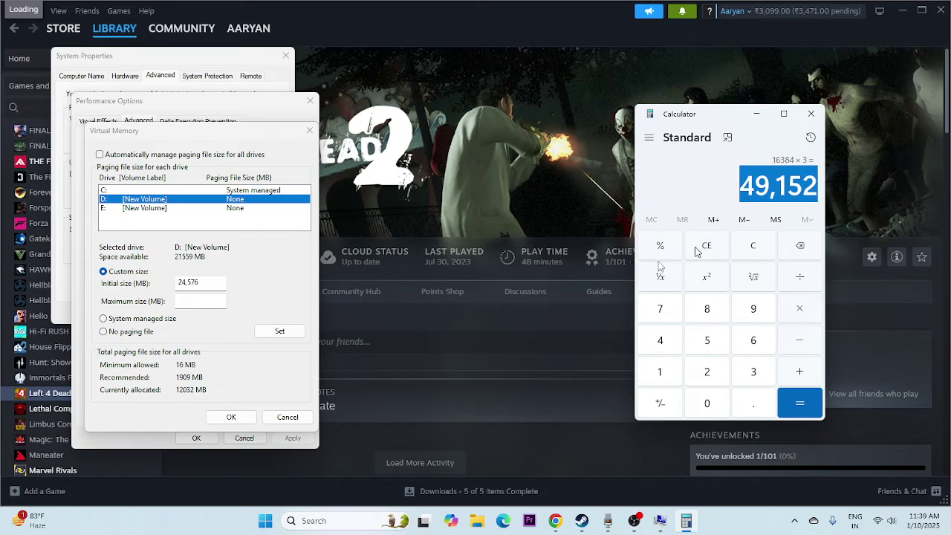
{"action": "right_click", "coordinate": [192, 303]}
{"action": "left_click", "coordinate": [236, 353]}
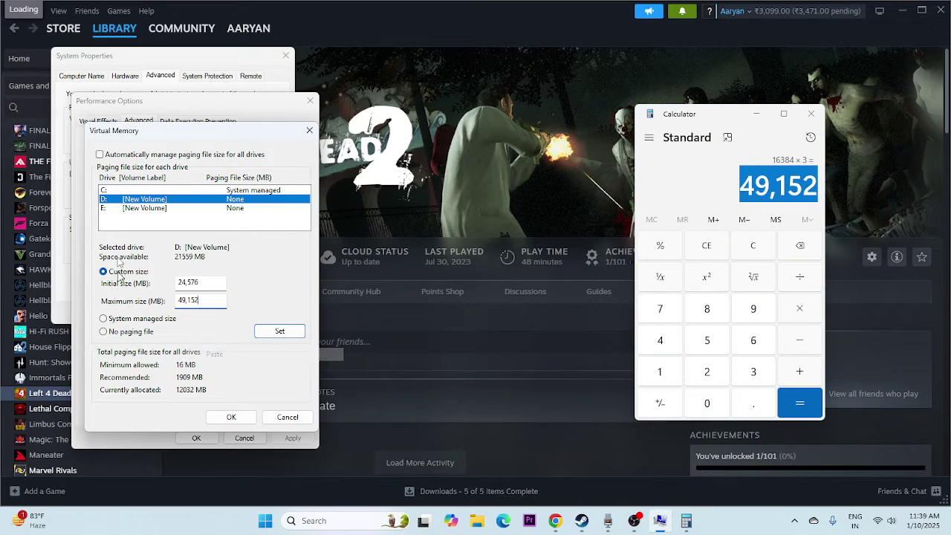
Accept the virtual memory, performance and system properties dialogs, and close Calculator
{"action": "left_click", "coordinate": [231, 417]}
{"action": "left_click", "coordinate": [196, 437]}
{"action": "left_click", "coordinate": [174, 312]}
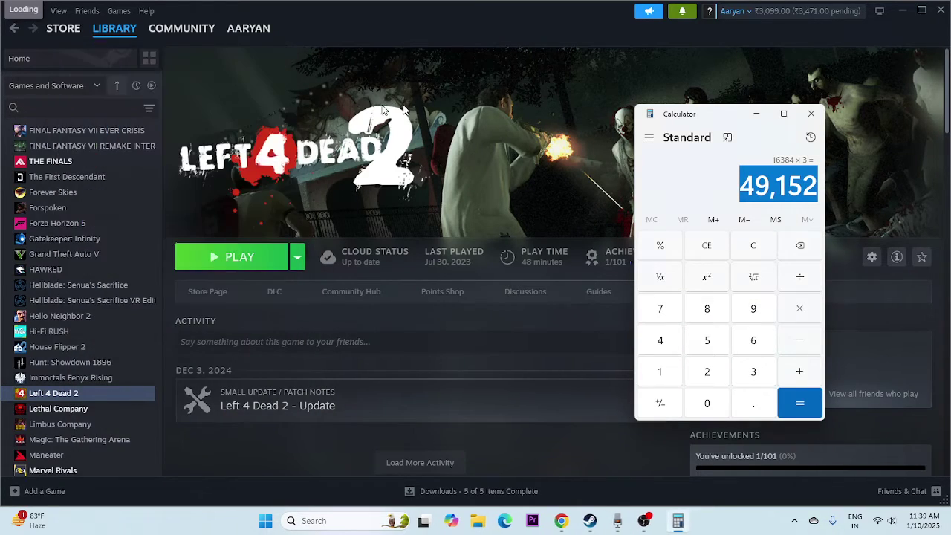
{"action": "left_click", "coordinate": [810, 113]}
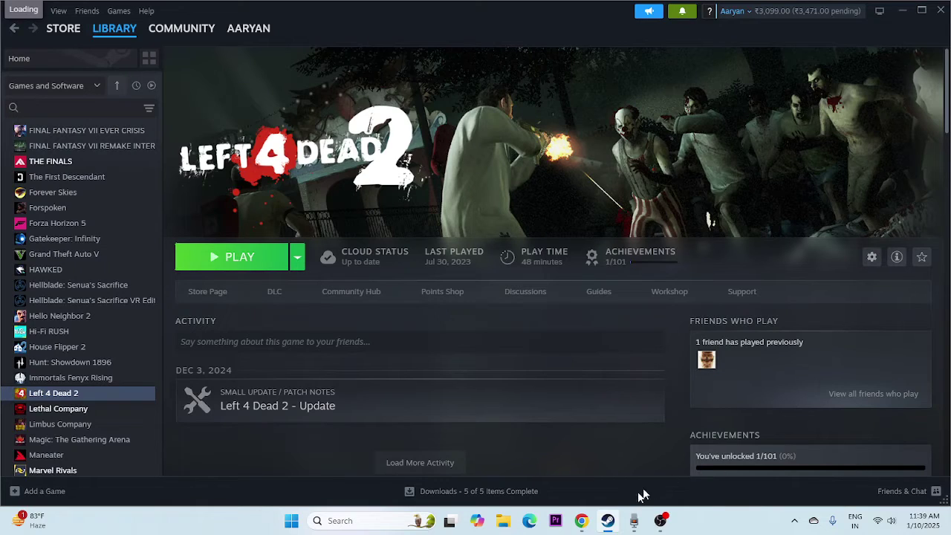
Switch to the NVIDIA drivers page in Chrome and examine the product type choices in the manual driver search
{"action": "left_click", "coordinate": [582, 520]}
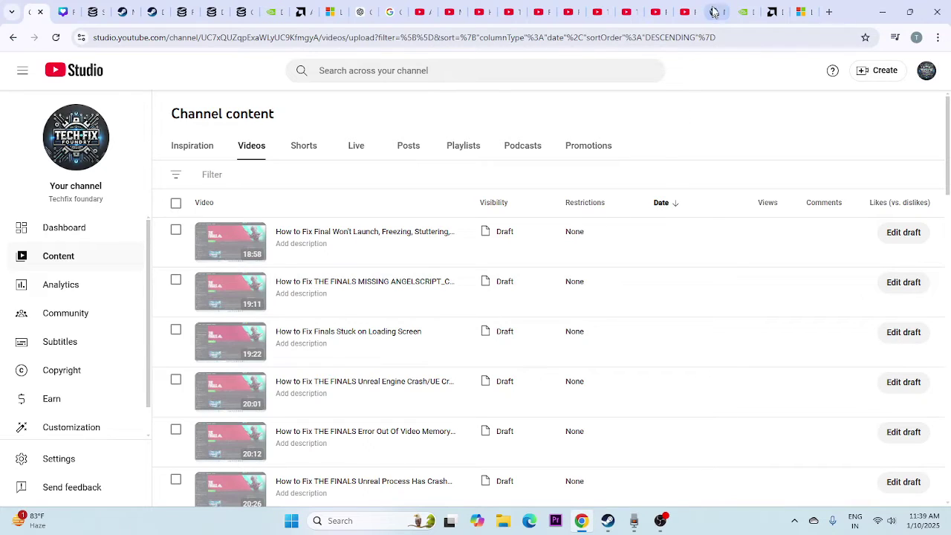
{"action": "left_click", "coordinate": [739, 11]}
{"action": "scroll", "coordinate": [936, 215], "scroll_direction": "down", "scroll_amount": 2}
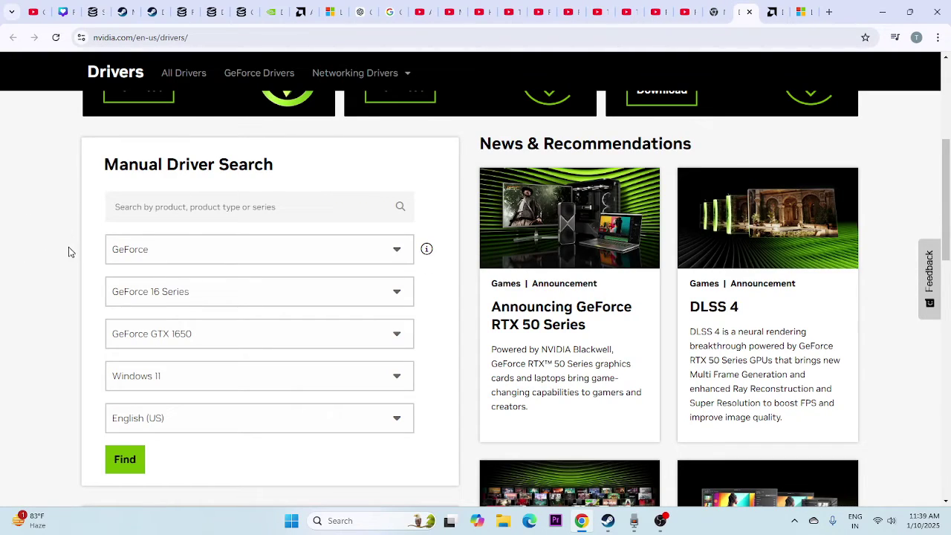
{"action": "left_click", "coordinate": [160, 252]}
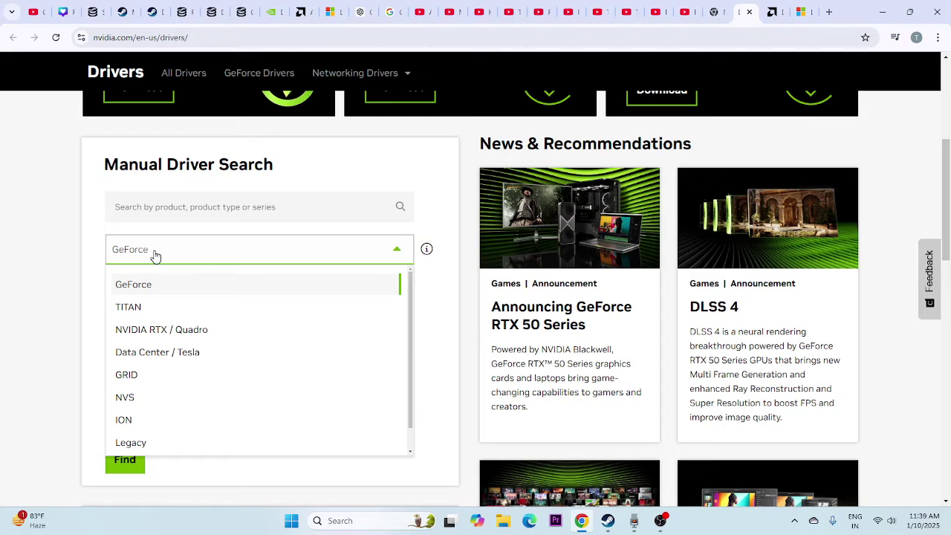
{"action": "left_click", "coordinate": [154, 254]}
Search for GeForce GTX 1650 drivers on Windows 11 and highlight the NVIDIA Studio Driver's version
{"action": "scroll", "coordinate": [156, 246], "scroll_direction": "down", "scroll_amount": 1}
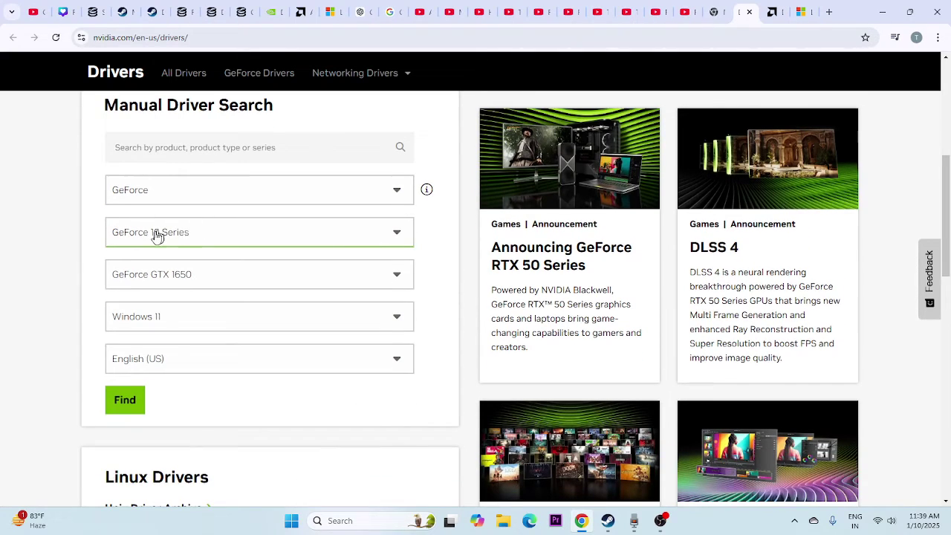
{"action": "left_click", "coordinate": [199, 238]}
{"action": "left_click", "coordinate": [200, 239]}
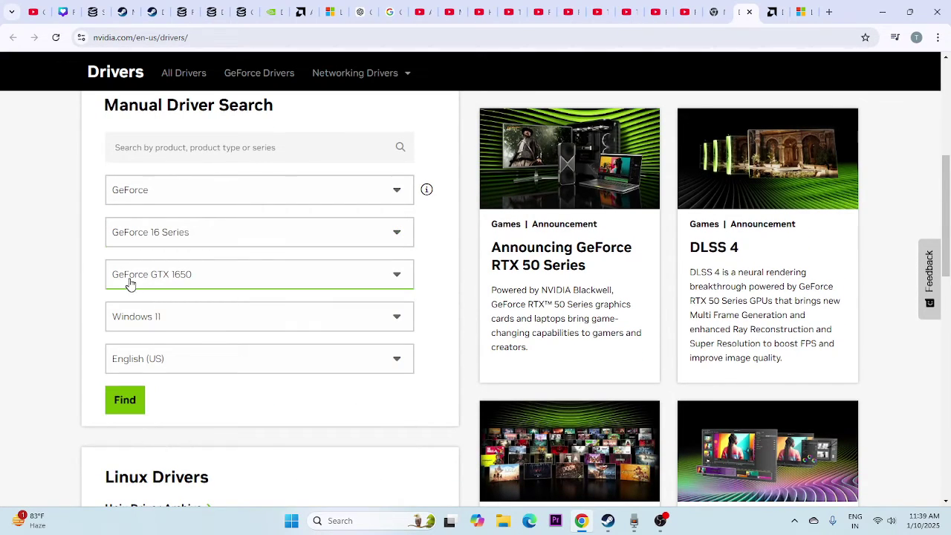
{"action": "left_click", "coordinate": [222, 281]}
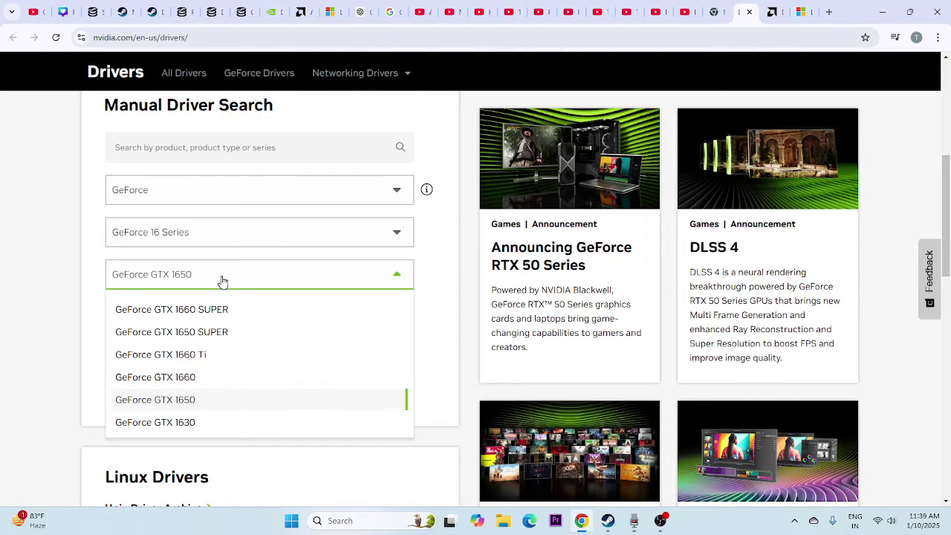
{"action": "left_click", "coordinate": [221, 281]}
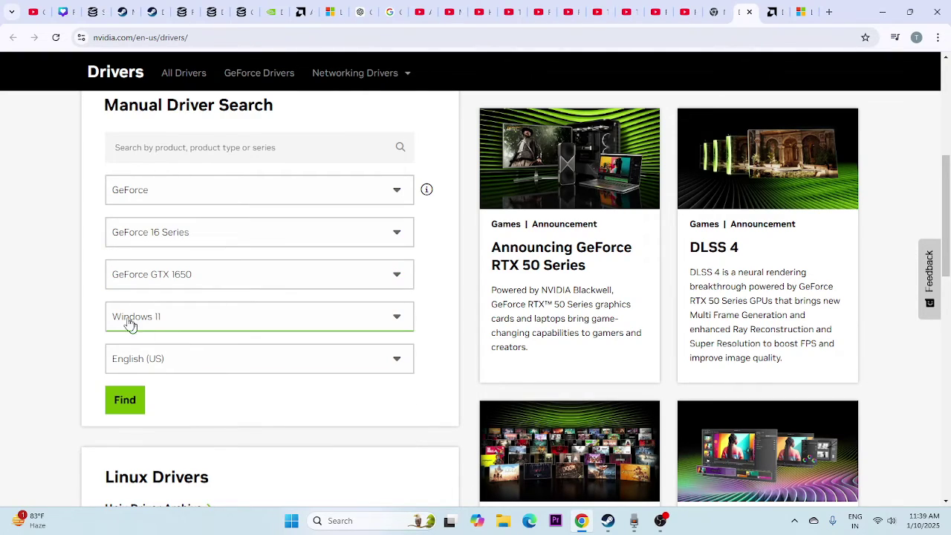
{"action": "left_click", "coordinate": [151, 401]}
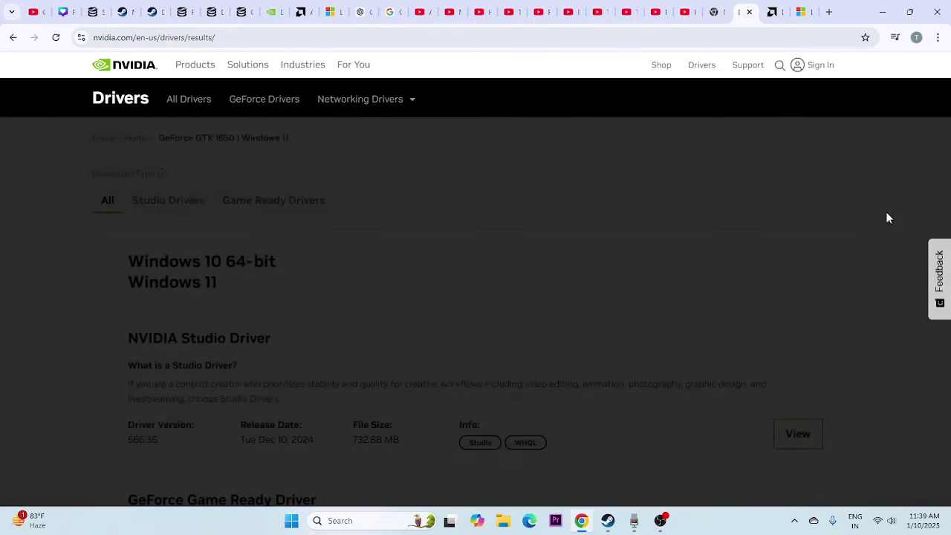
{"action": "scroll", "coordinate": [416, 240], "scroll_direction": "down", "scroll_amount": 2}
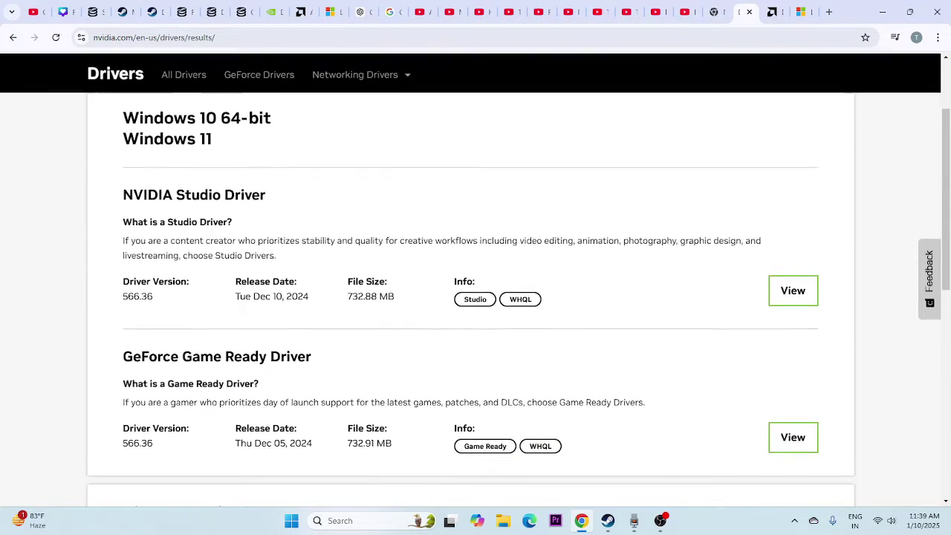
{"action": "left_click_drag", "start_coordinate": [122, 294], "coordinate": [154, 299]}
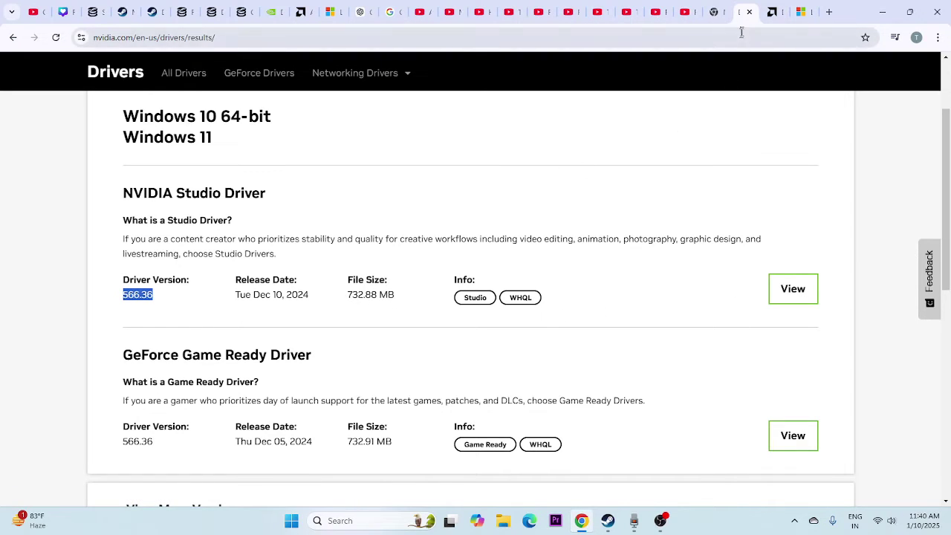
On AMD's drivers page, look up drivers for Graphics, Radeon RX, Radeon RX 5000 Series, AMD Radeon RX 5700
{"action": "left_click", "coordinate": [772, 11]}
{"action": "scroll", "coordinate": [346, 206], "scroll_direction": "down", "scroll_amount": 5}
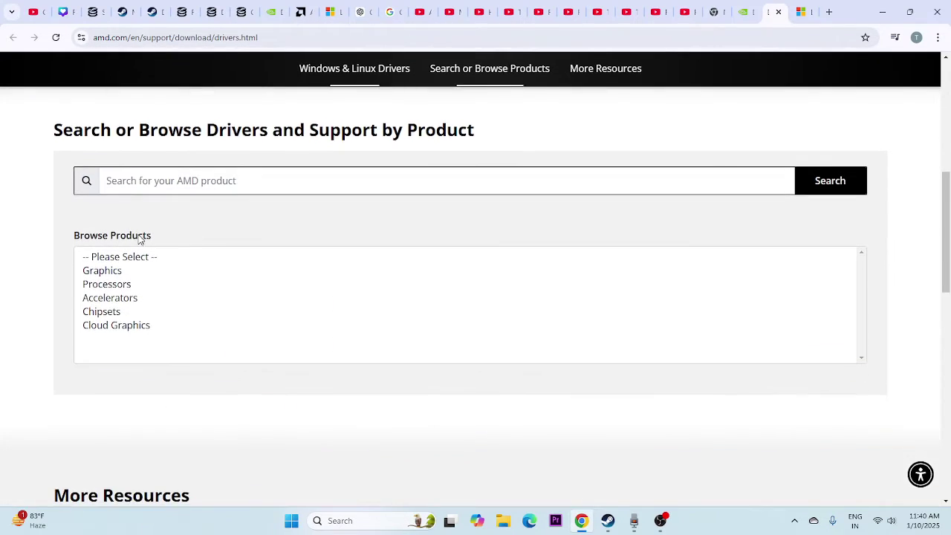
{"action": "left_click", "coordinate": [117, 272]}
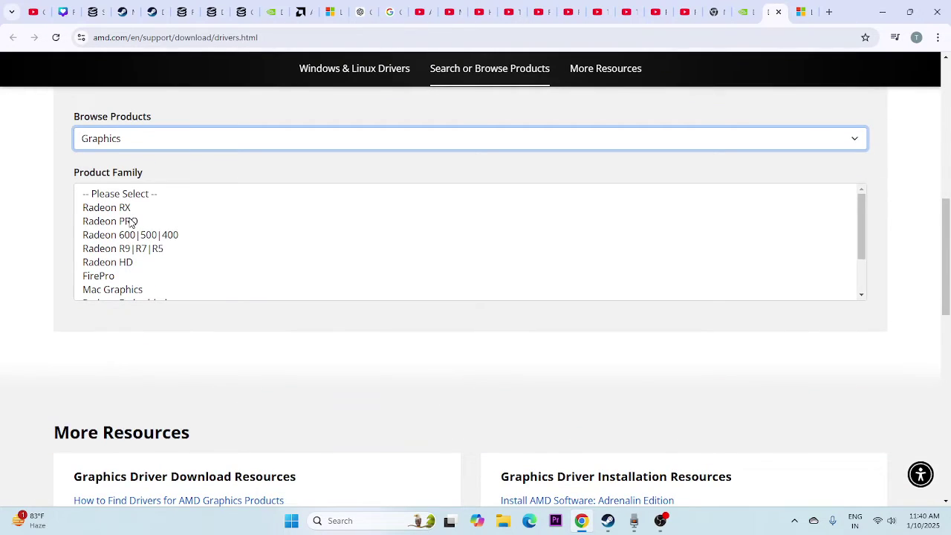
{"action": "left_click", "coordinate": [128, 208]}
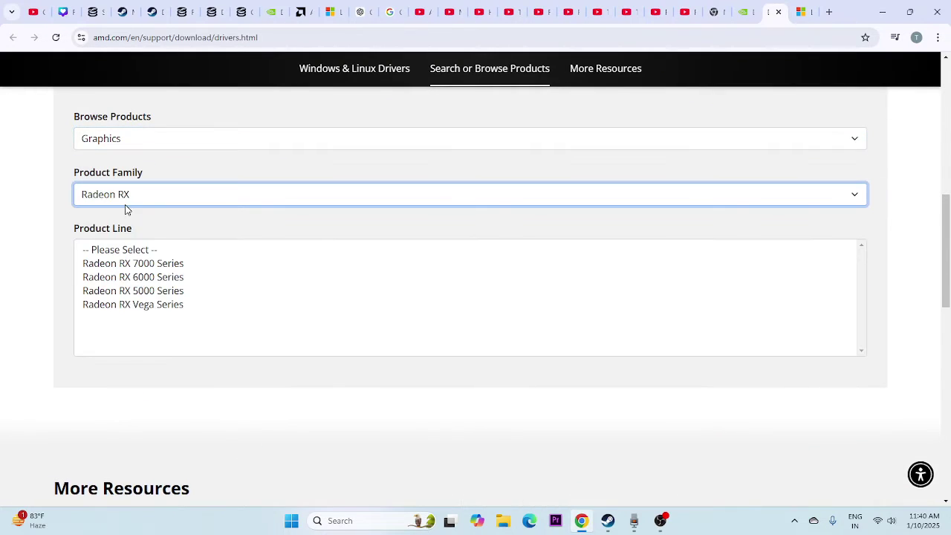
{"action": "left_click", "coordinate": [134, 293]}
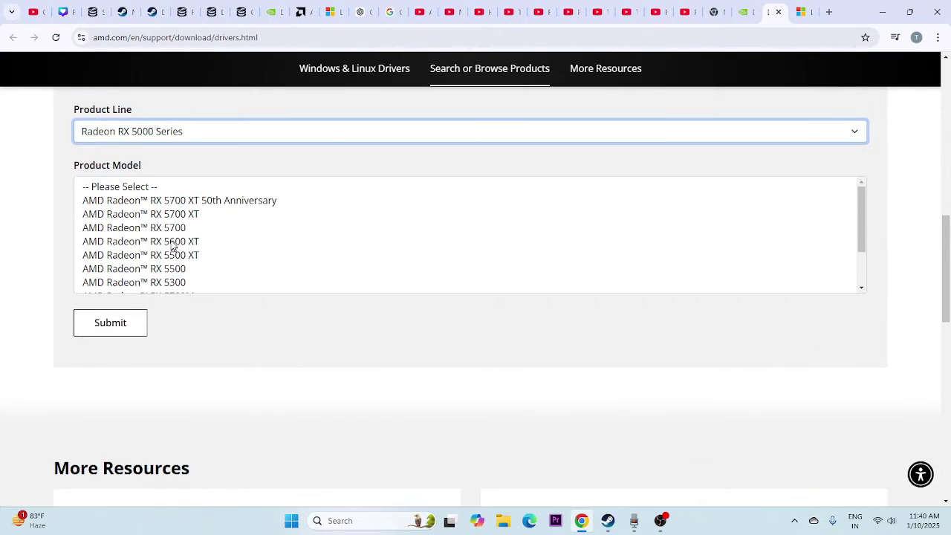
{"action": "left_click", "coordinate": [168, 228]}
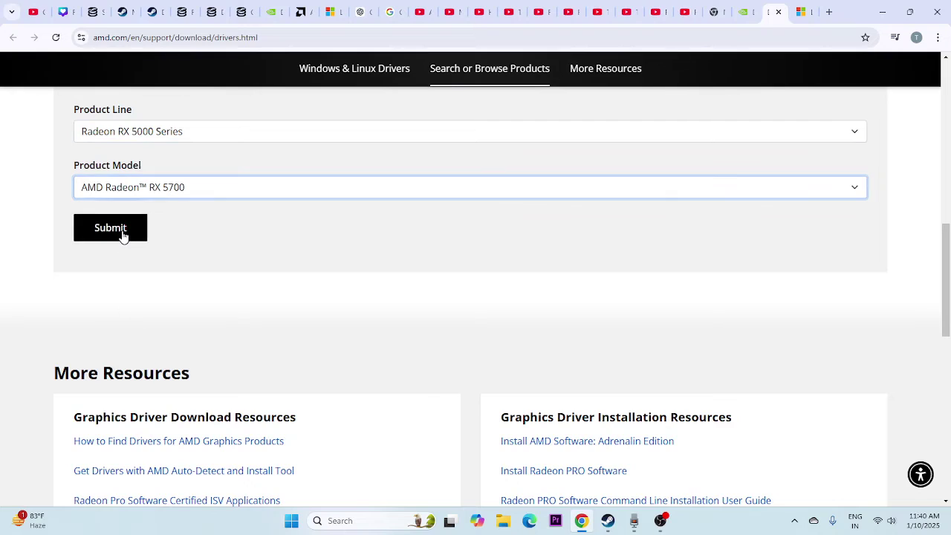
{"action": "left_click", "coordinate": [121, 234]}
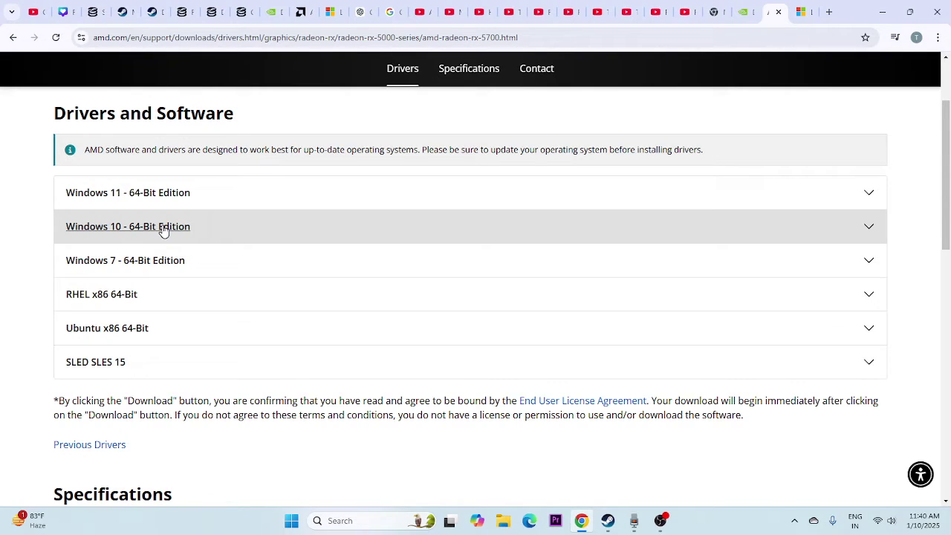
Switch to Microsoft's Visual C++ Redistributable downloads page and highlight the article title
{"action": "left_click", "coordinate": [801, 12]}
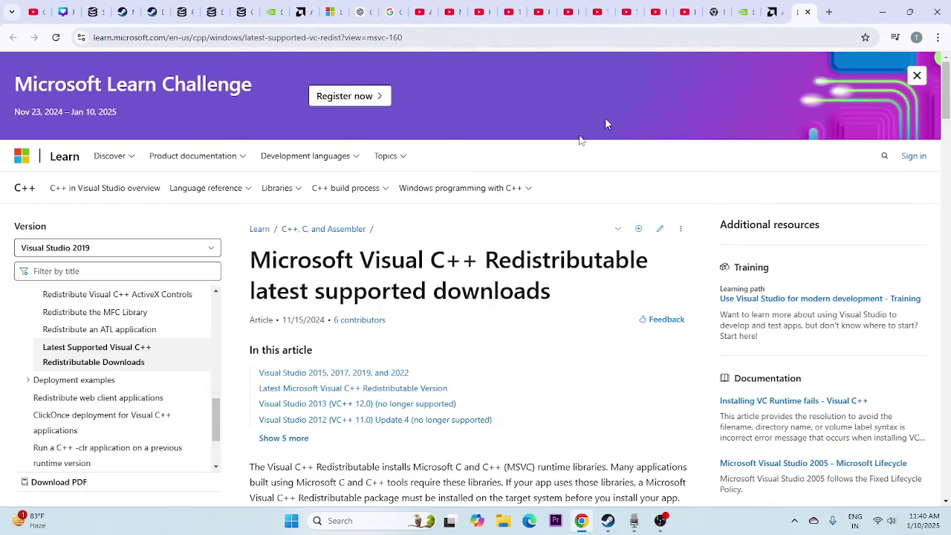
{"action": "scroll", "coordinate": [528, 238], "scroll_direction": "down", "scroll_amount": 2}
{"action": "left_click_drag", "start_coordinate": [561, 177], "coordinate": [250, 141]}
{"action": "left_click", "coordinate": [544, 226]}
{"action": "scroll", "coordinate": [543, 227], "scroll_direction": "down", "scroll_amount": 1}
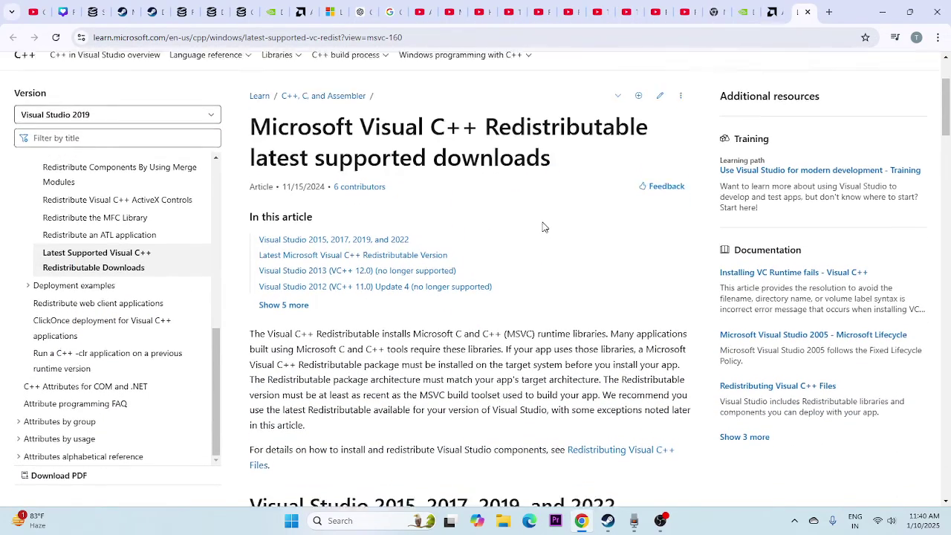
Highlight the X64 and X86 entries in the latest Visual C++ Redistributable version table
{"action": "scroll", "coordinate": [543, 227], "scroll_direction": "down", "scroll_amount": 9}
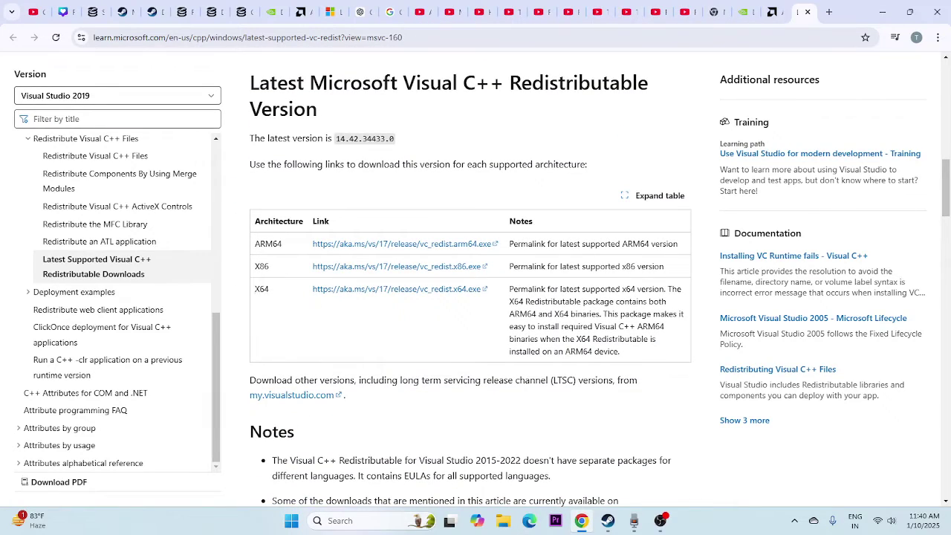
{"action": "double_click", "coordinate": [262, 289]}
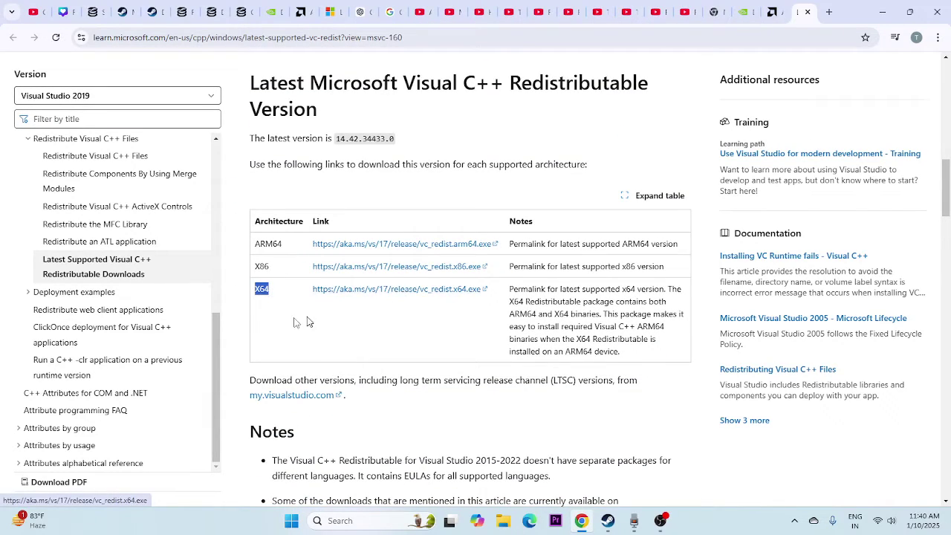
{"action": "left_click", "coordinate": [257, 314]}
{"action": "double_click", "coordinate": [259, 267]}
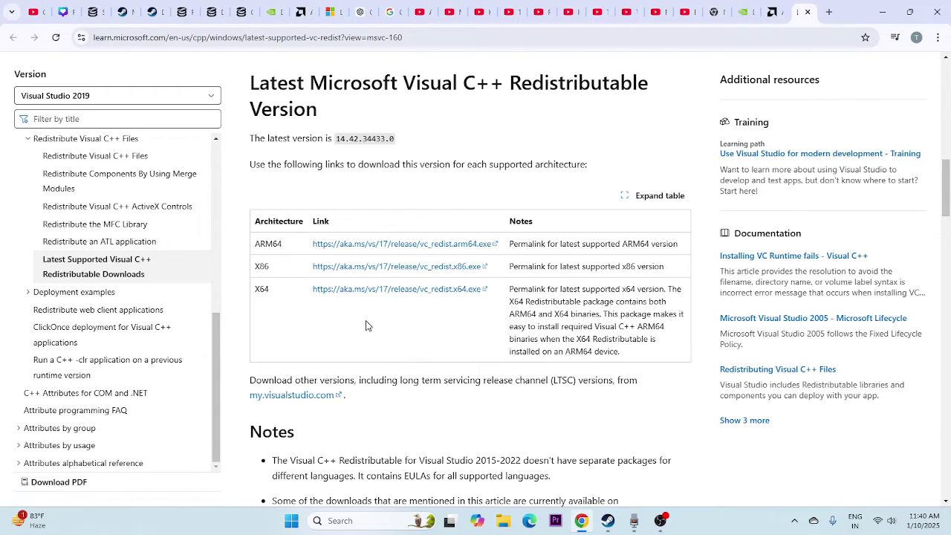
Switch to Steam, verify the integrity of Left 4 Dead 2's installed files, and close the game's properties
{"action": "left_click", "coordinate": [608, 523]}
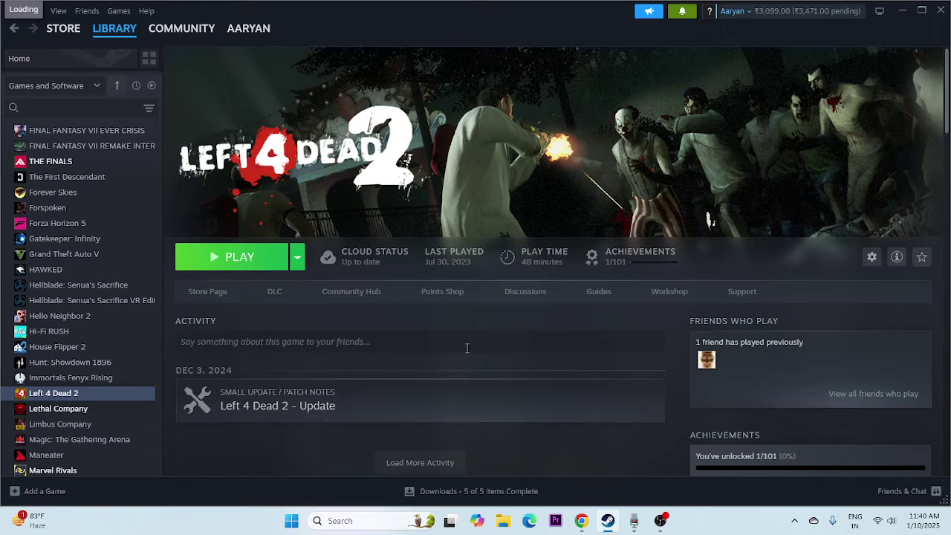
{"action": "right_click", "coordinate": [83, 395]}
{"action": "left_click", "coordinate": [104, 482]}
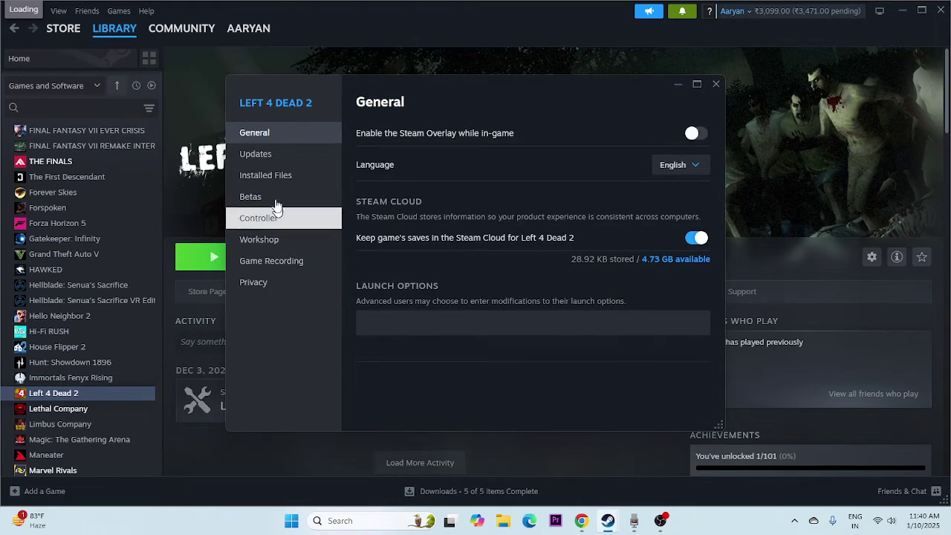
{"action": "left_click", "coordinate": [274, 174]}
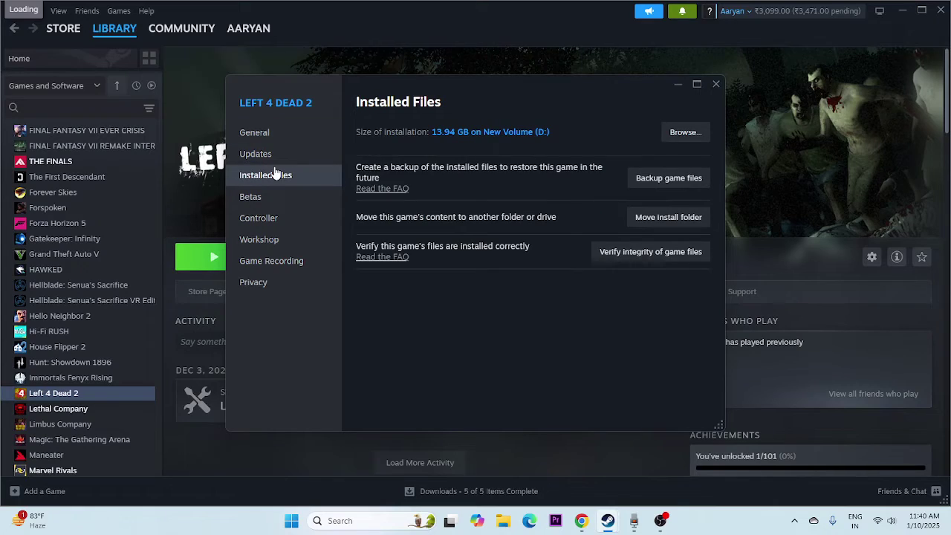
{"action": "left_click", "coordinate": [683, 253]}
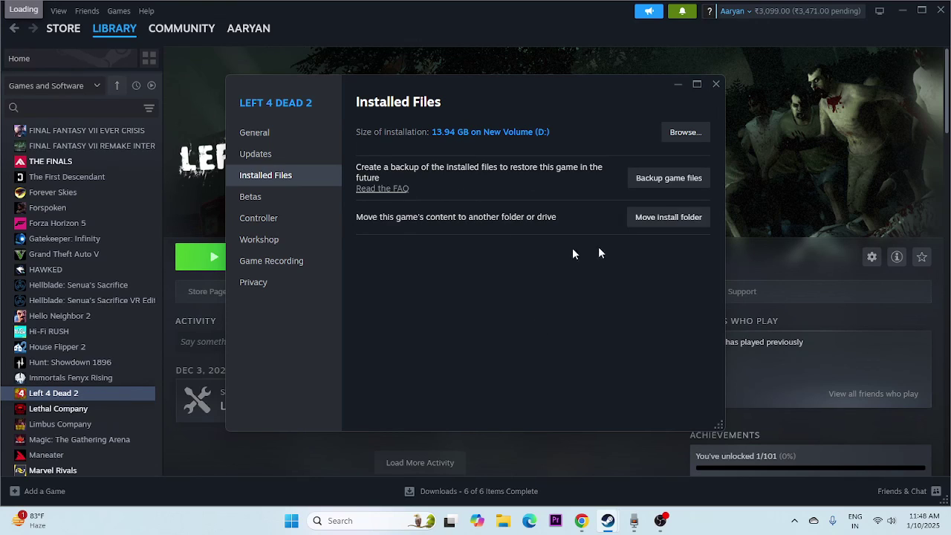
{"action": "left_click", "coordinate": [716, 83]}
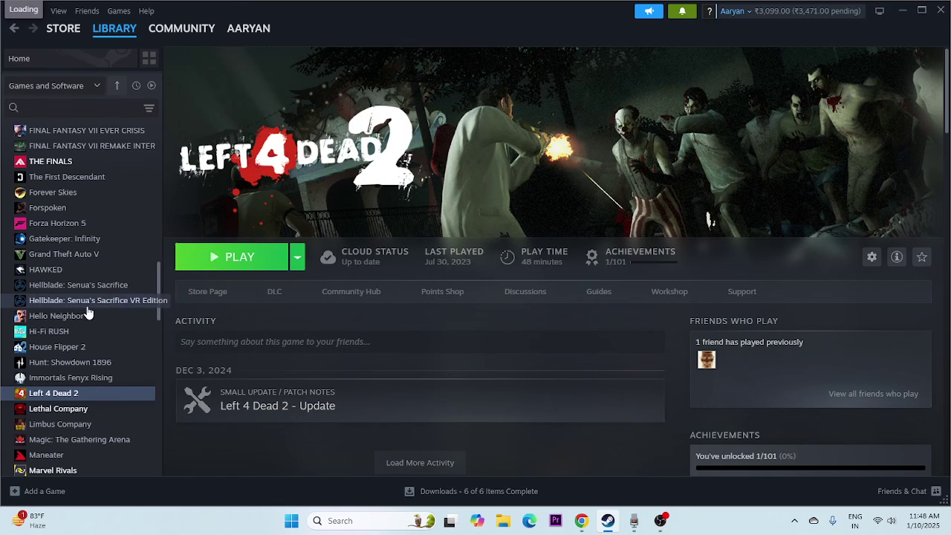
Locate the Uninstall option among Left 4 Dead 2's management options in the library, without running it
{"action": "scroll", "coordinate": [103, 283], "scroll_direction": "down", "scroll_amount": 1}
{"action": "scroll", "coordinate": [102, 280], "scroll_direction": "down", "scroll_amount": 3}
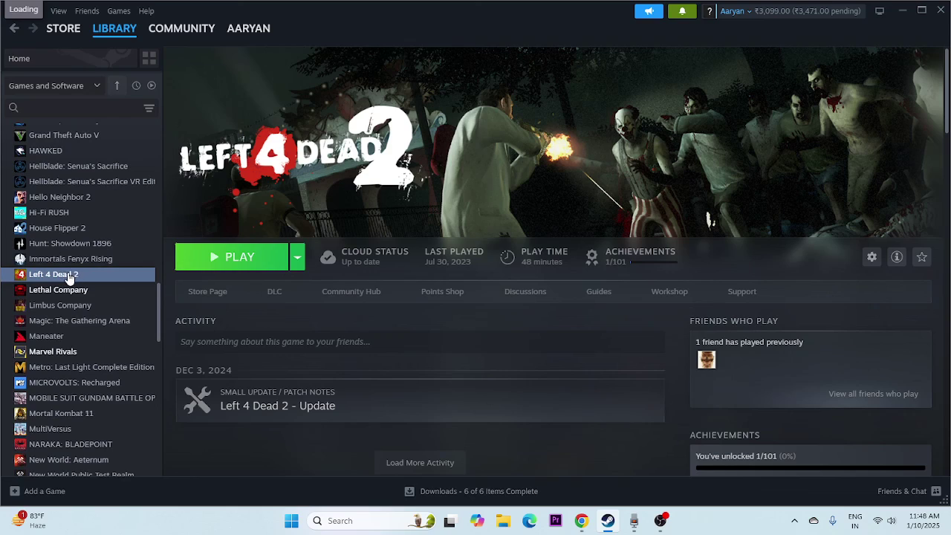
{"action": "right_click", "coordinate": [75, 275]}
{"action": "mouse_move", "coordinate": [106, 344]}
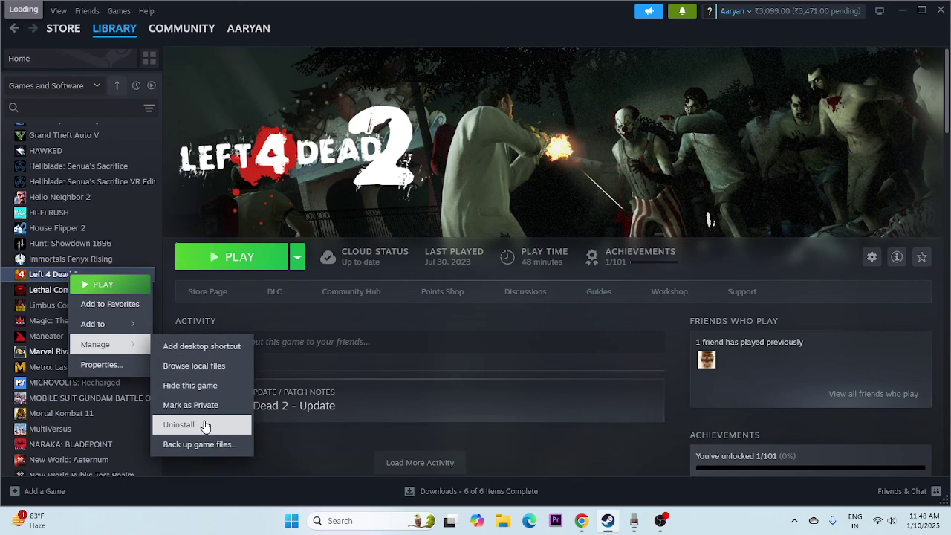
{"action": "left_click", "coordinate": [540, 223]}
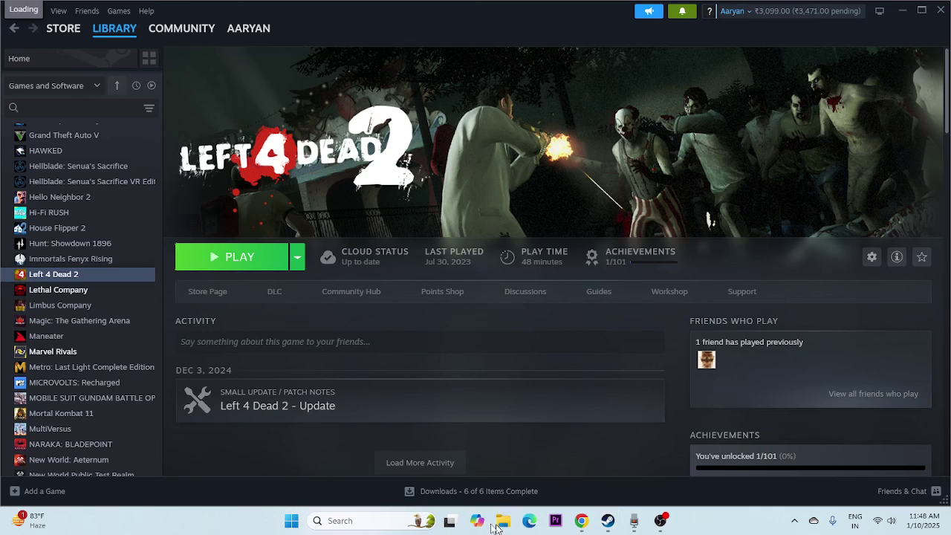
Open This PC in File Explorer to examine the available drives, and close the window
{"action": "key", "text": "super+e"}
{"action": "left_click", "coordinate": [56, 381]}
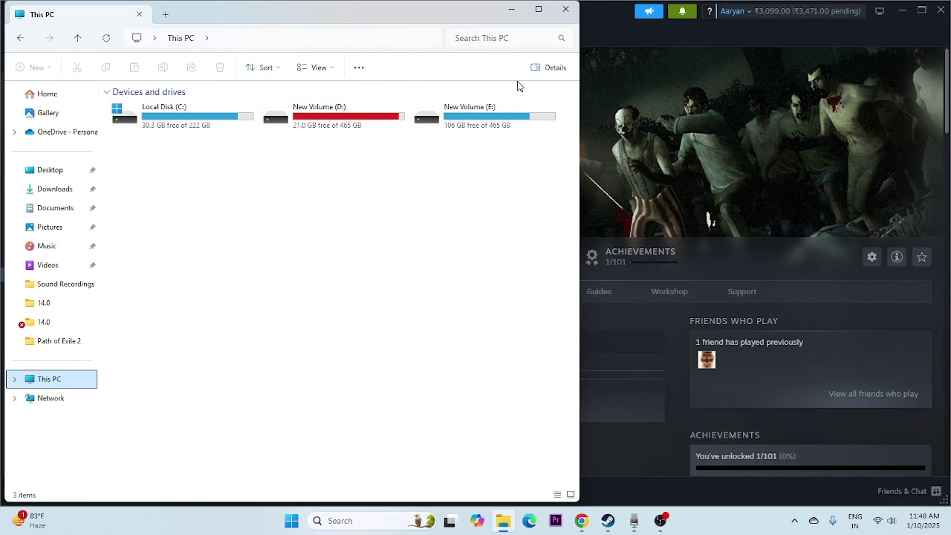
{"action": "left_click", "coordinate": [566, 9]}
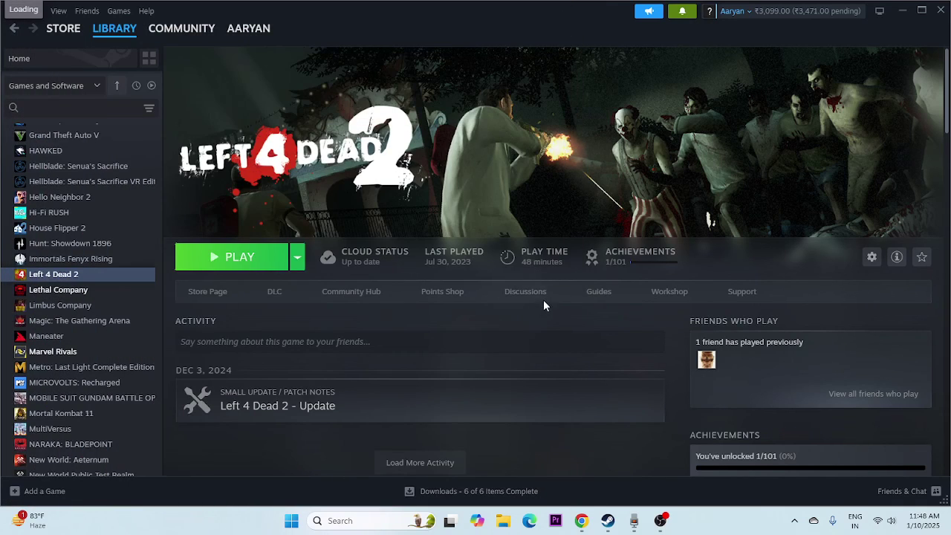